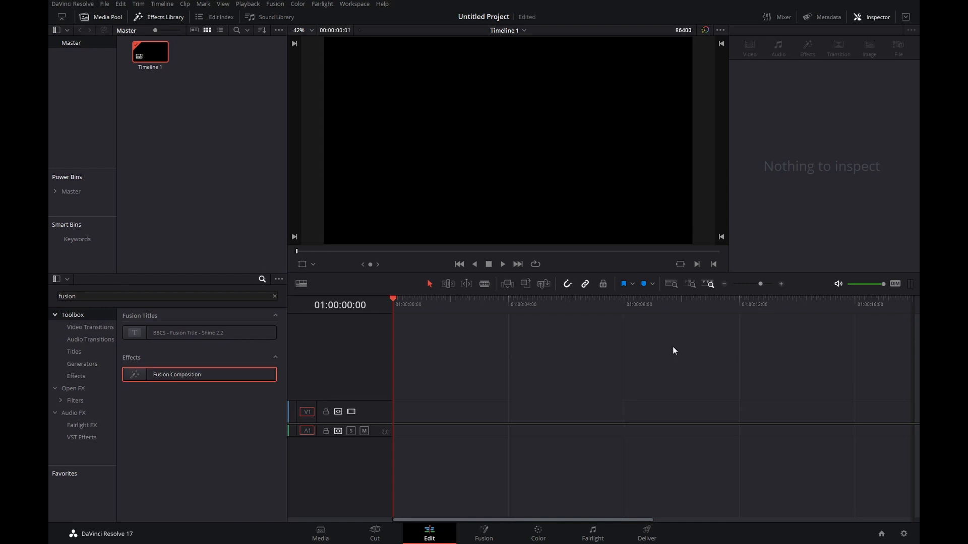
- Switch to Chrome to view the Fusion downloads on the Blackmagic Design support page, and return to DaVinci Resolve
key("alt+Tab")
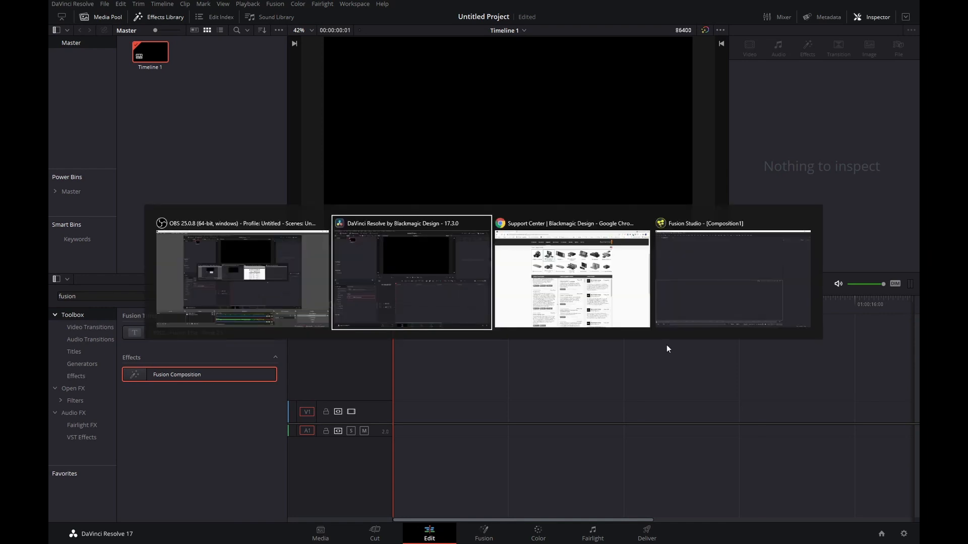
key("alt+Tab")
key("alt+Tab")
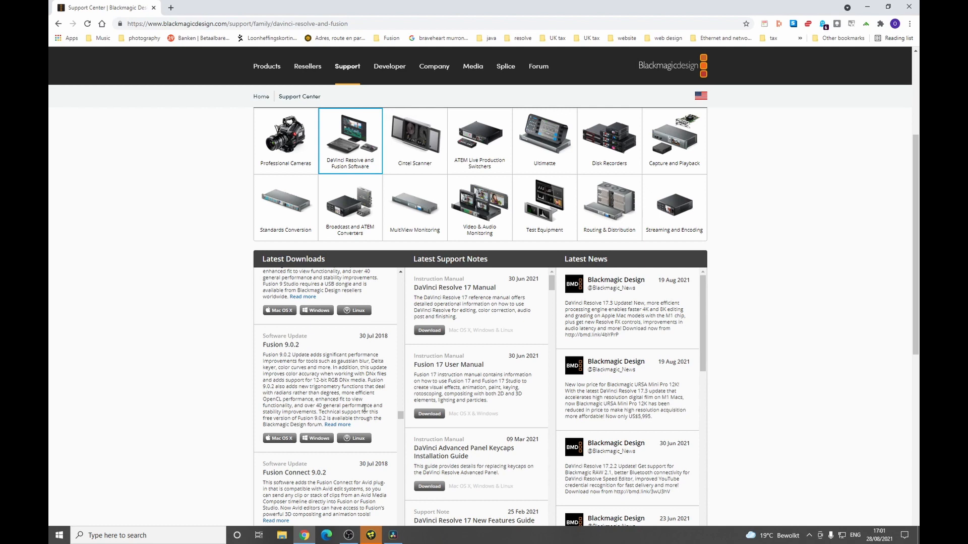
left_click(394, 535)
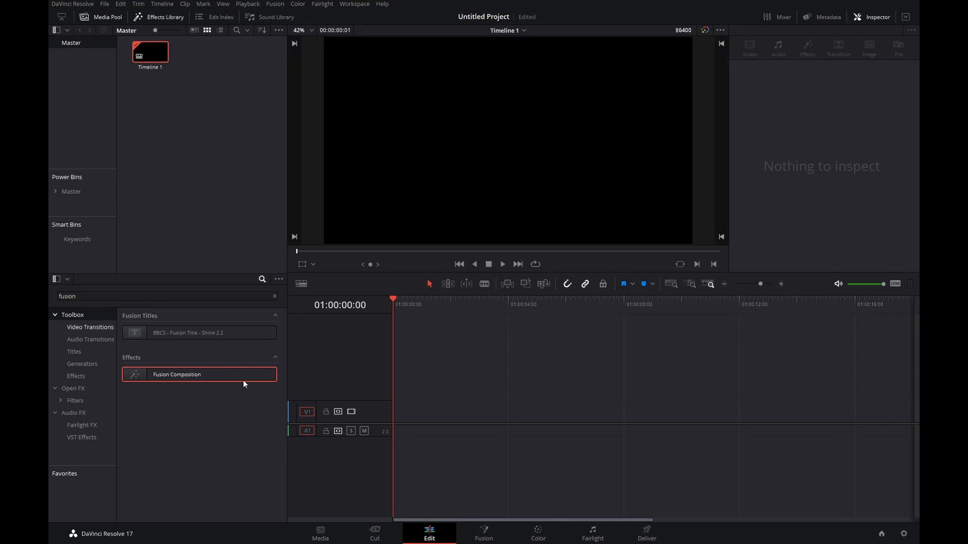
- Place a Fusion Composition effect at the start of video track V1 and set its duration to 500 frames
left_click_drag(141, 373, 391, 410)
left_click_drag(148, 373, 403, 416)
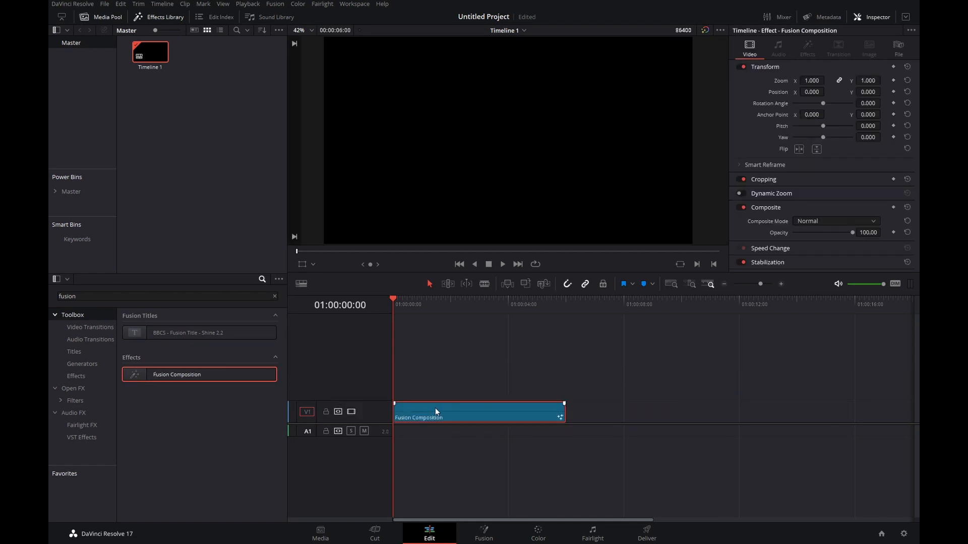
key("ctrl+d")
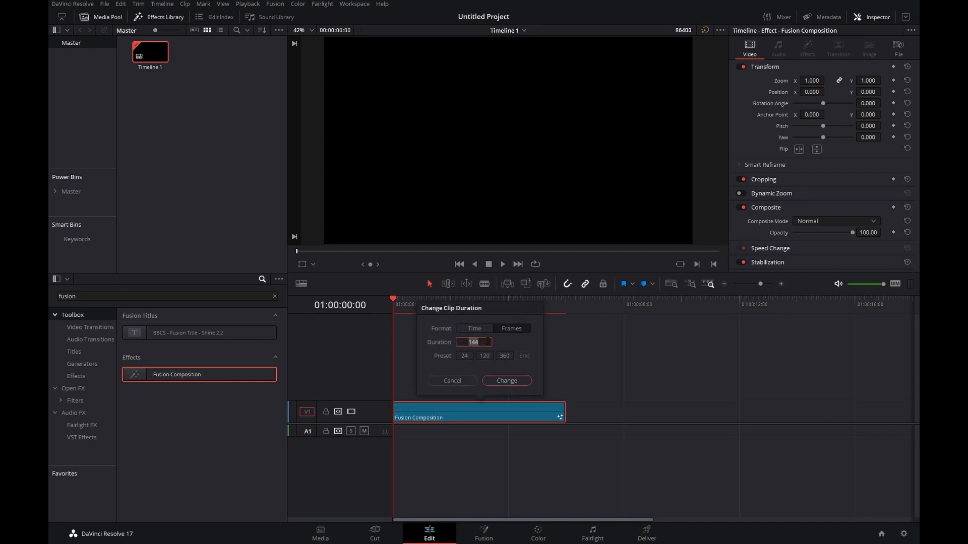
type("500")
left_click(507, 381)
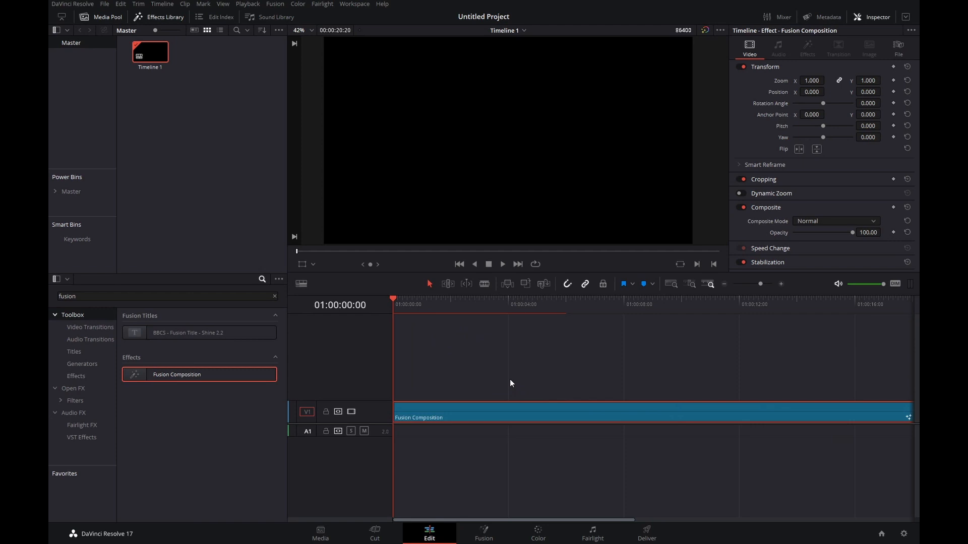
- Open the clip on the Fusion page and import the composition file Text Out of Particles Template Advanced.comp
left_click(483, 535)
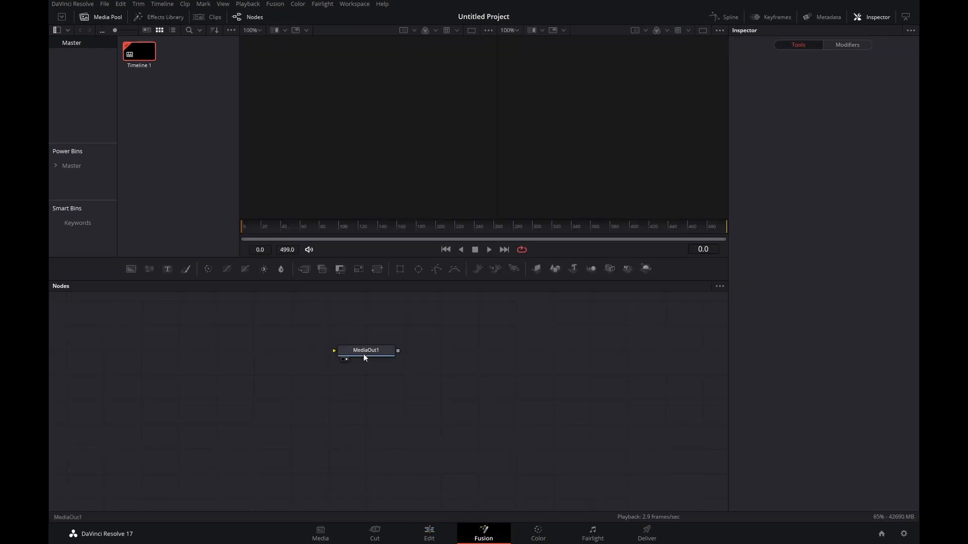
left_click_drag(365, 353, 552, 377)
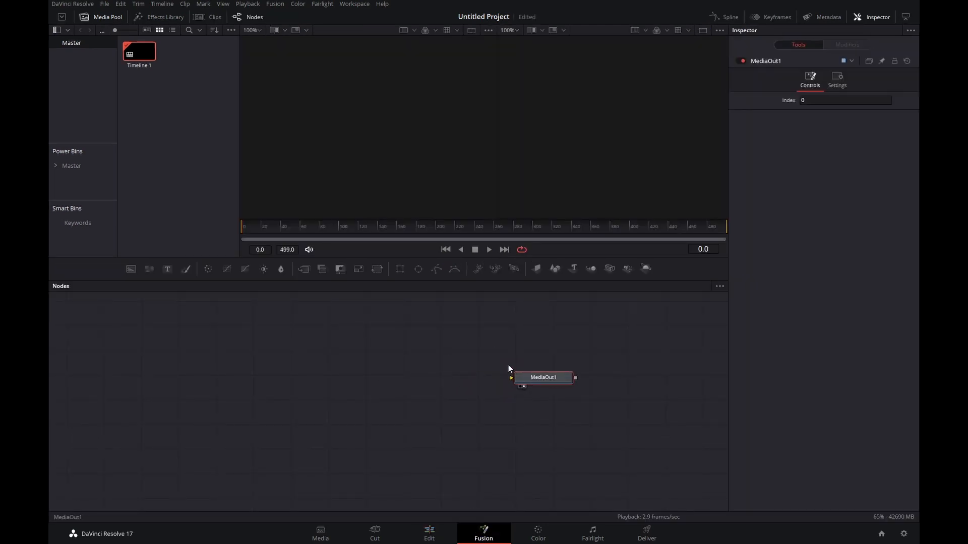
left_click(106, 5)
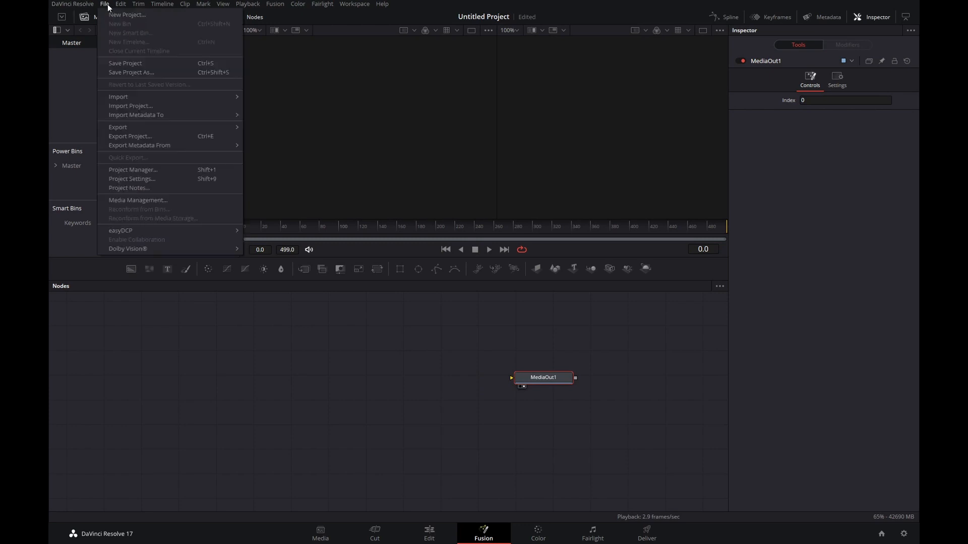
mouse_move(175, 95)
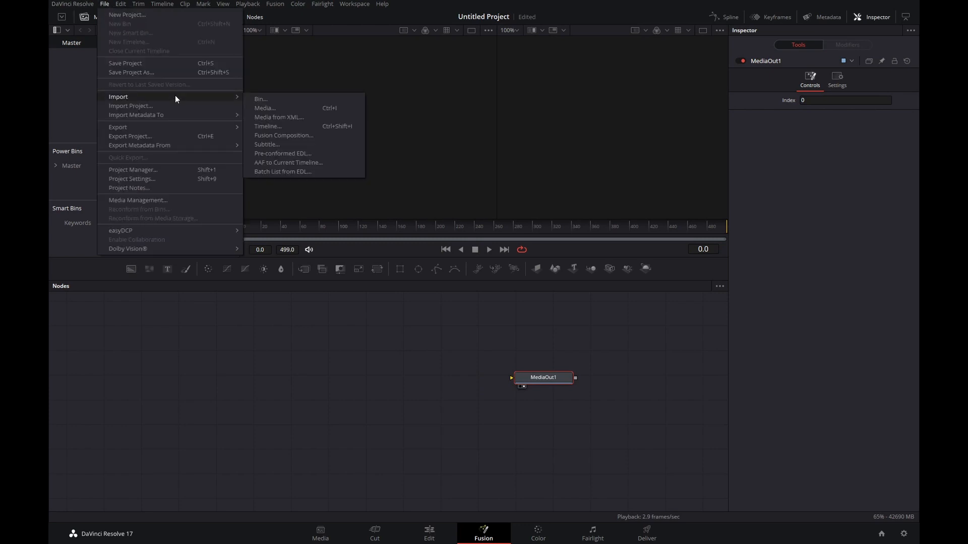
left_click(325, 137)
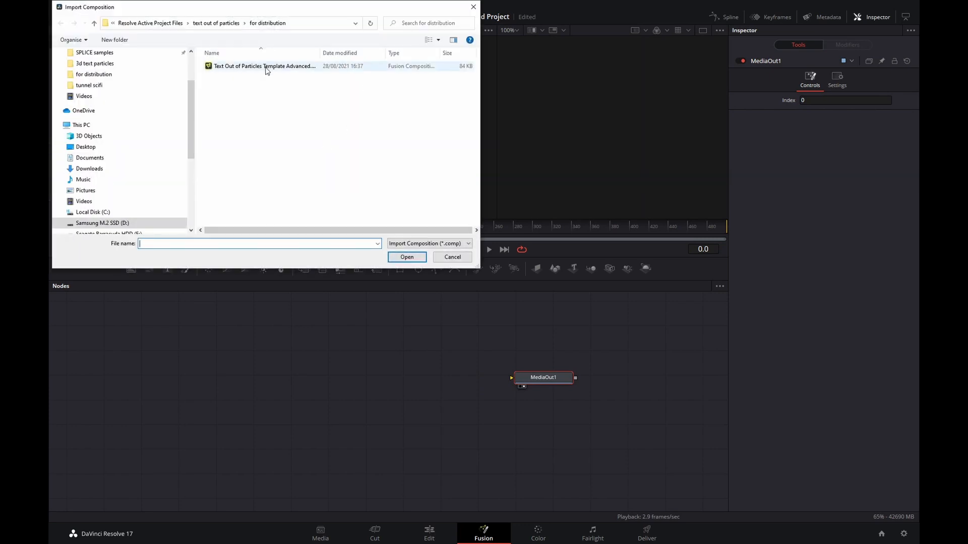
left_click(266, 67)
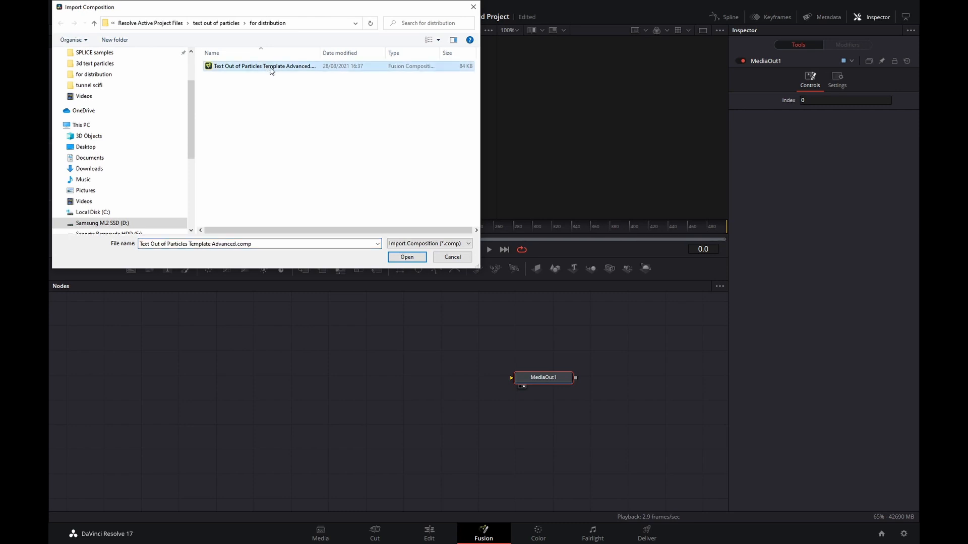
left_click(412, 259)
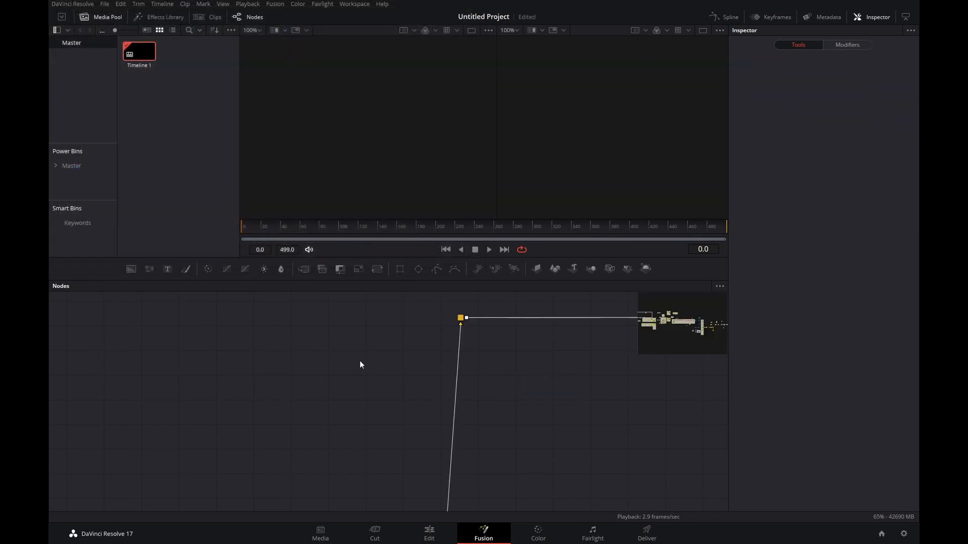
- Add a Media Out node at the end of the imported node tree and connect the SoftGlow2 output to it
scroll(367, 369, "down", 6)
scroll(367, 370, "up", 2)
left_click_drag(380, 349, 84, 251)
left_click_drag(450, 472, 235, 466)
scroll(251, 456, "down", 4)
scroll(250, 455, "up", 2)
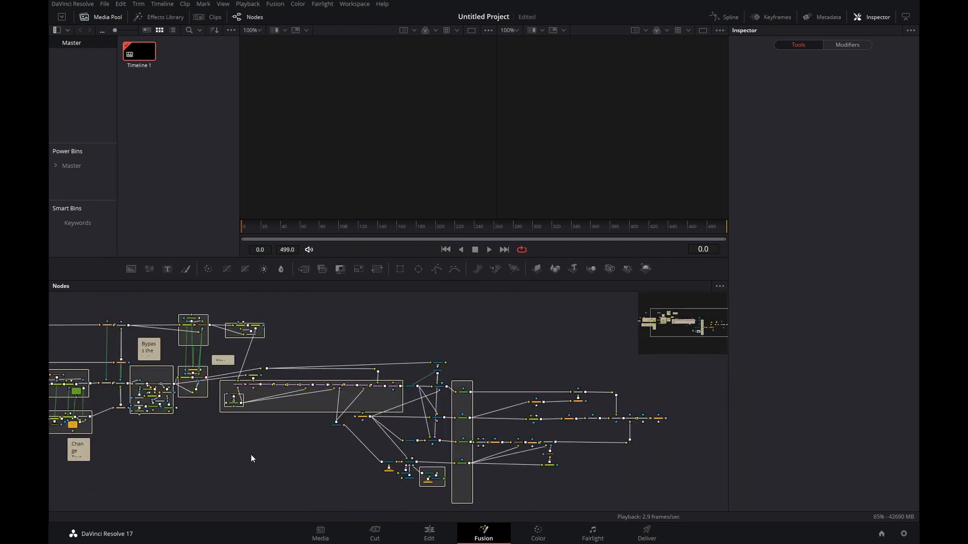
left_click_drag(388, 326, 487, 325)
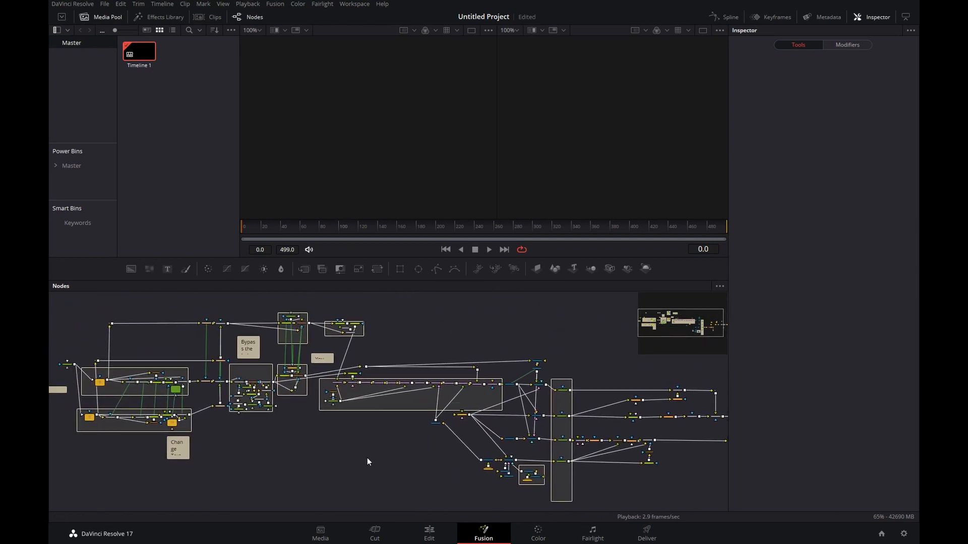
left_click_drag(367, 460, 160, 443)
scroll(580, 429, "up", 5)
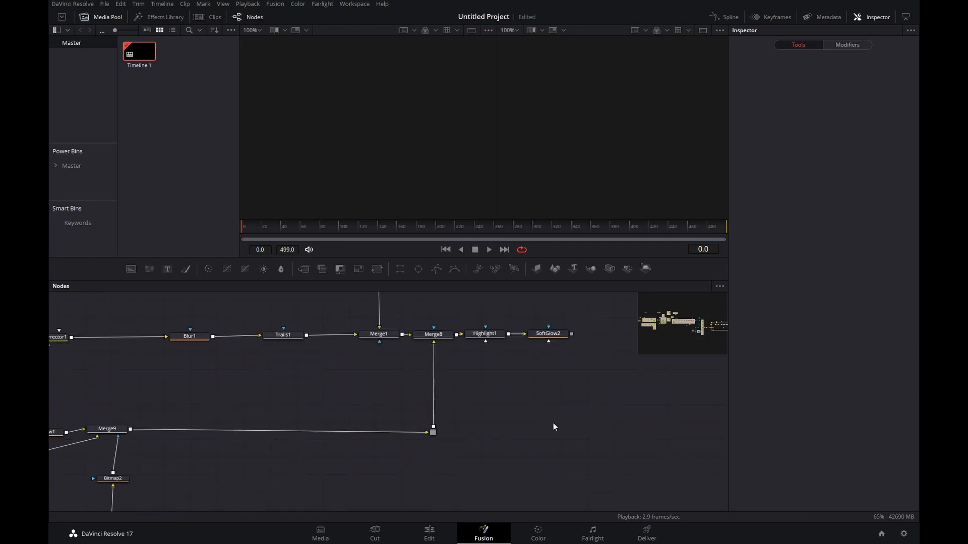
left_click_drag(552, 383, 387, 452)
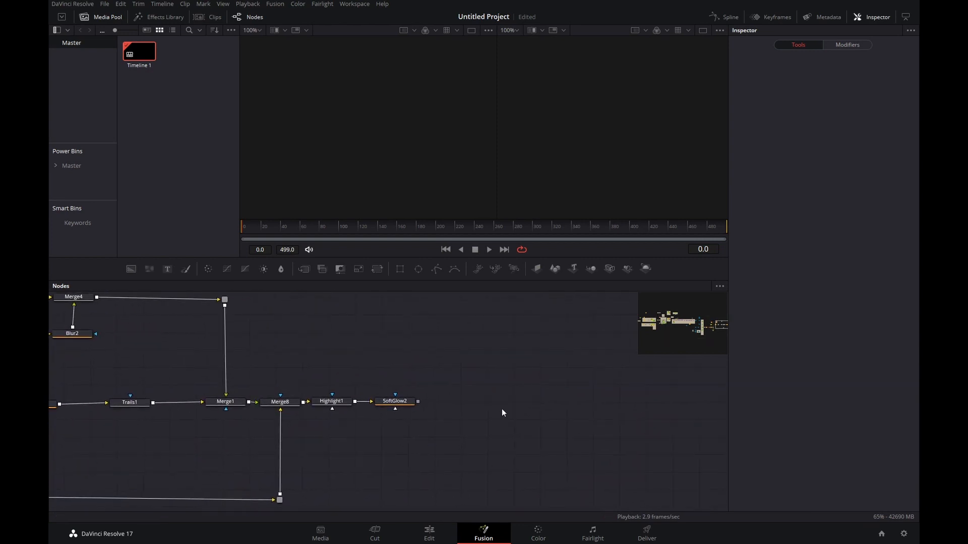
key("shift+space")
type("mediaout")
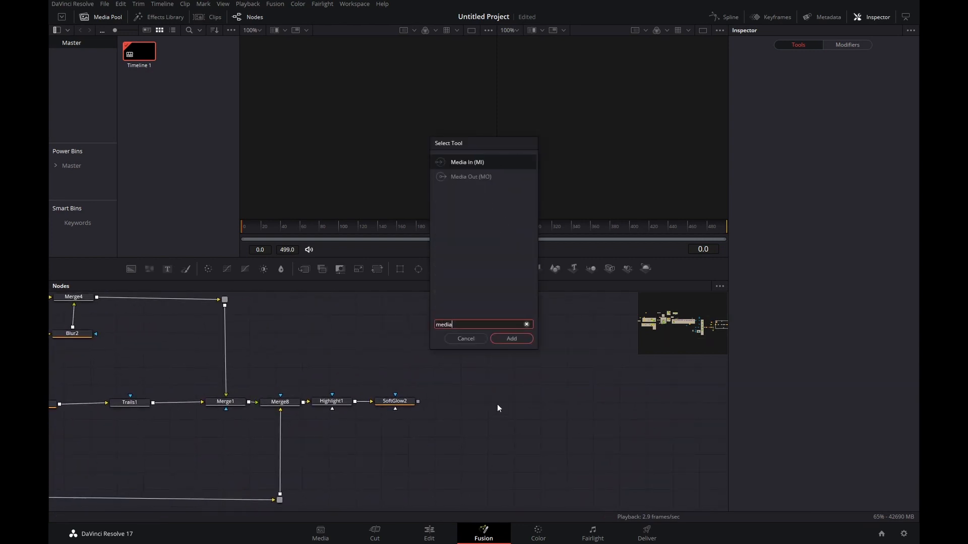
key("Return")
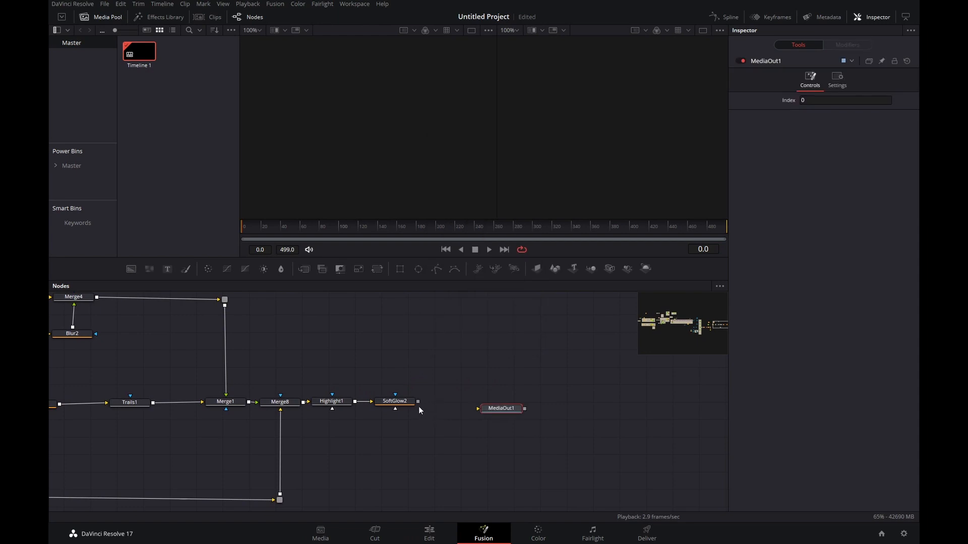
left_click_drag(417, 401, 504, 409)
- Locate the Main_Text group at the start of the node tree and select the Text1 node to examine its settings
left_click_drag(382, 333, 469, 348)
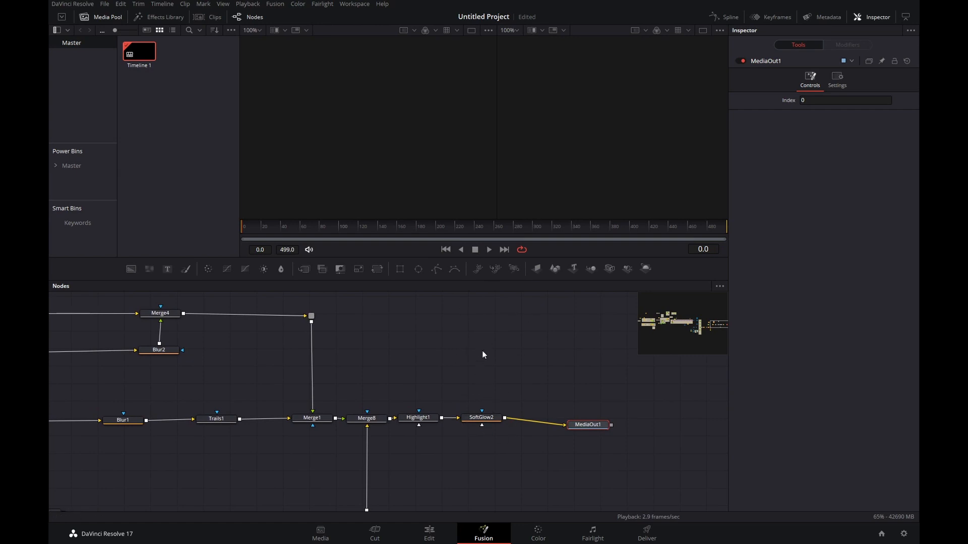
left_click_drag(229, 360, 668, 350)
left_click_drag(167, 337, 675, 356)
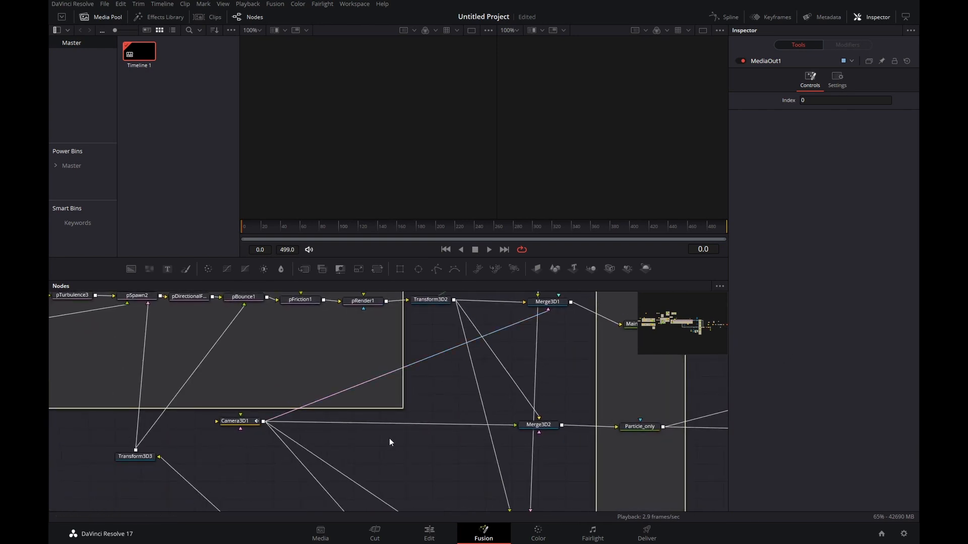
left_click_drag(171, 445, 650, 462)
scroll(484, 464, "down", 3)
left_click_drag(261, 472, 706, 456)
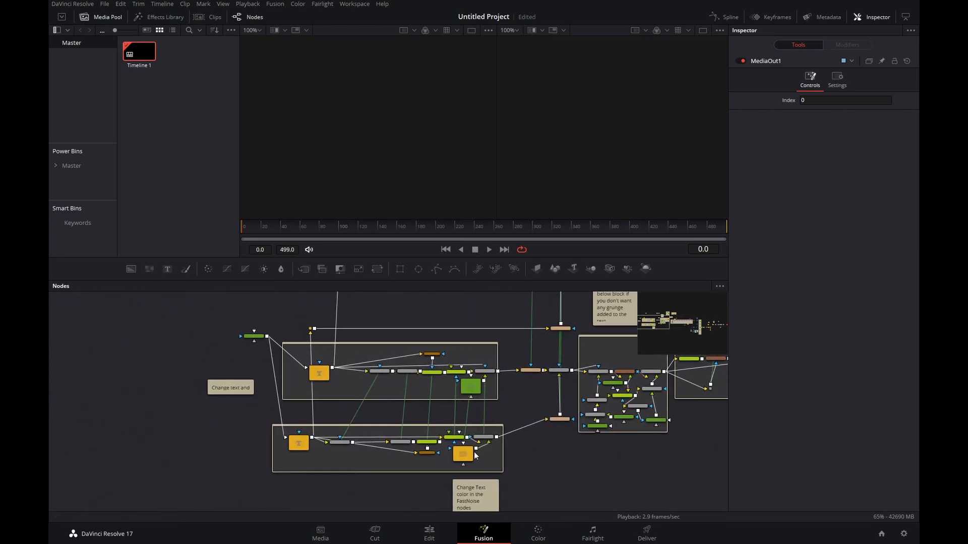
left_click_drag(188, 448, 246, 463)
scroll(353, 391, "up", 3)
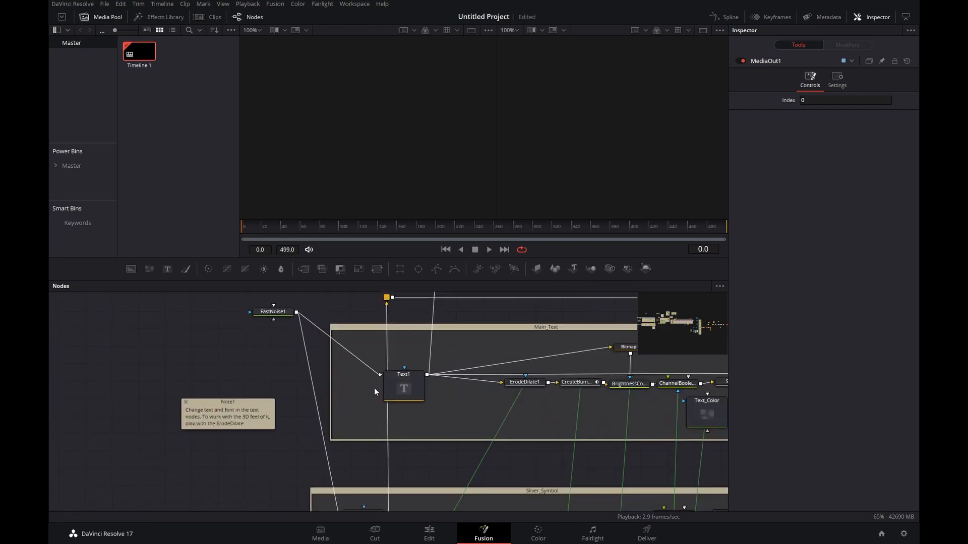
left_click(402, 376)
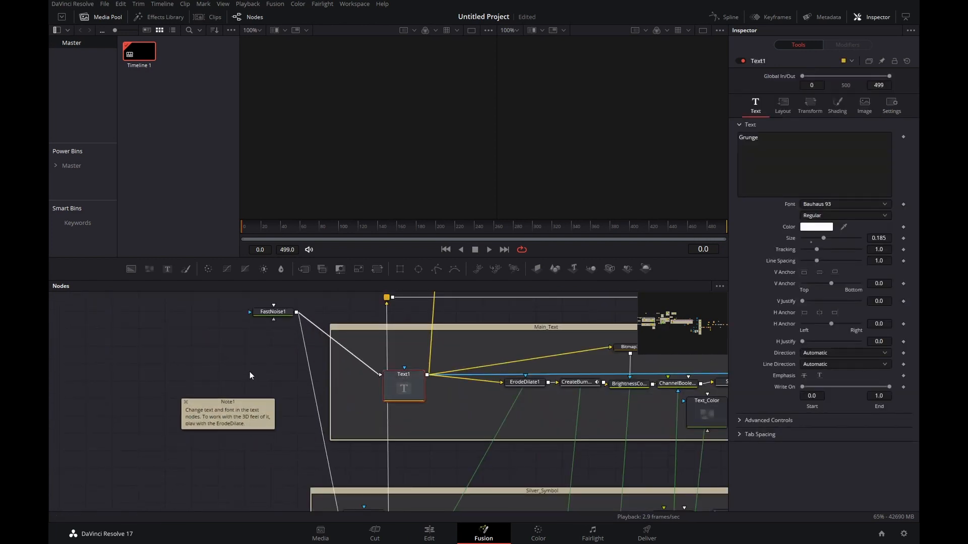
- Show Text1 in the first viewer and Text1_1 from the Silver_Symbol group in the second, with Text1 selected again
scroll(250, 371, "down", 2)
left_click_drag(250, 371, 217, 322)
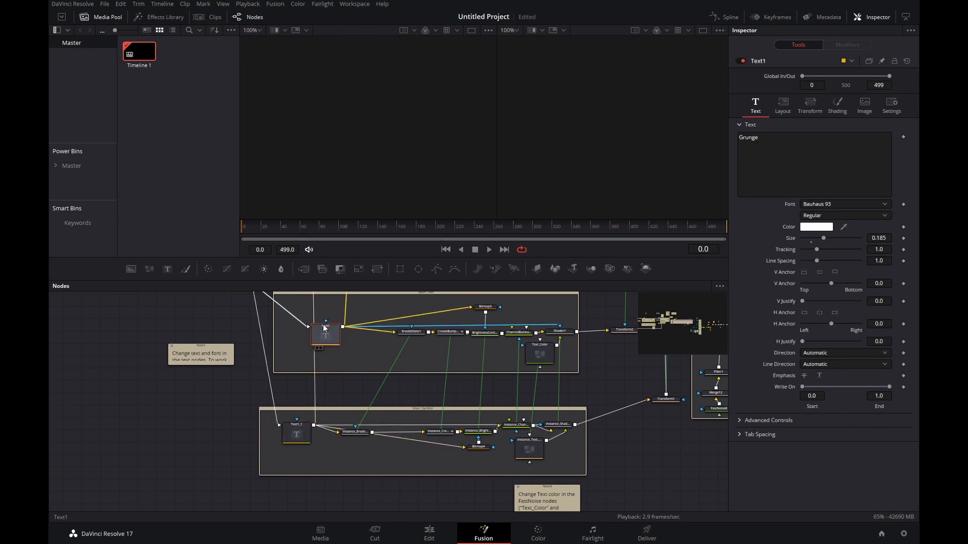
key("1")
left_click(296, 429)
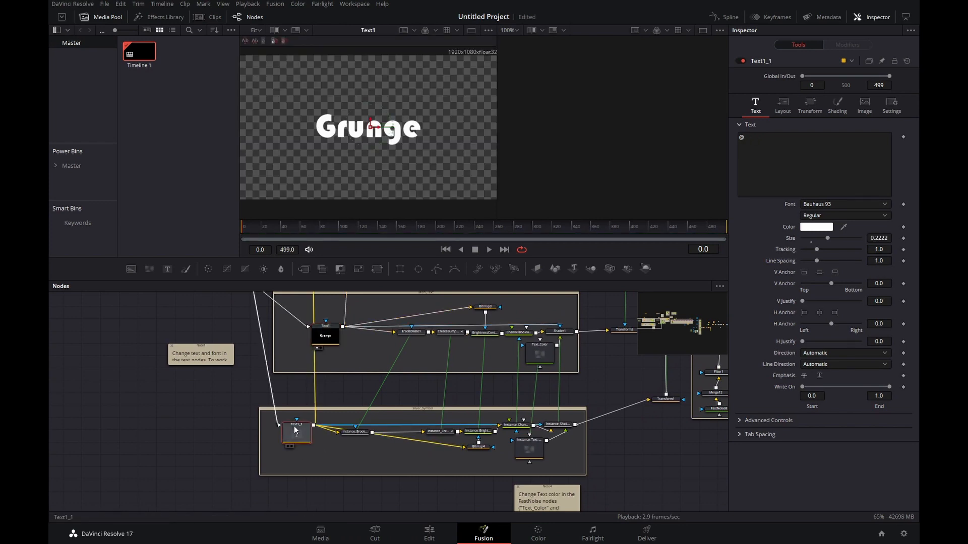
key("2")
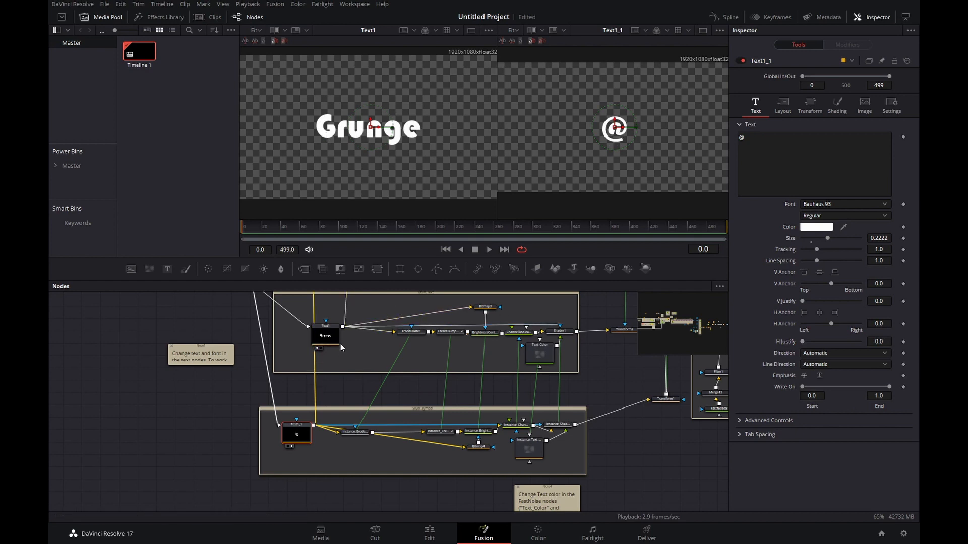
left_click(326, 336)
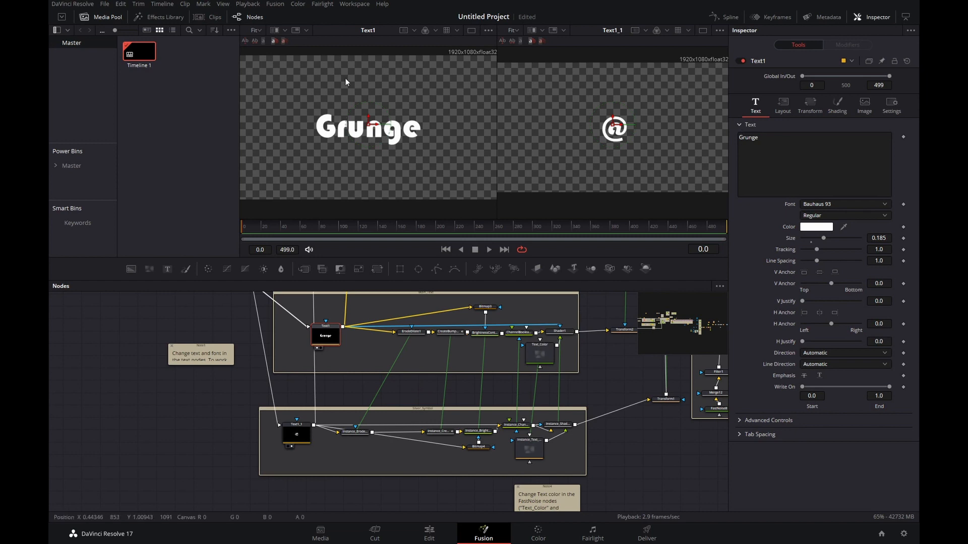
- Show the Merge5 node in the second viewer to see the text and symbol combined
left_click_drag(606, 374, 388, 389)
scroll(469, 353, "up", 3)
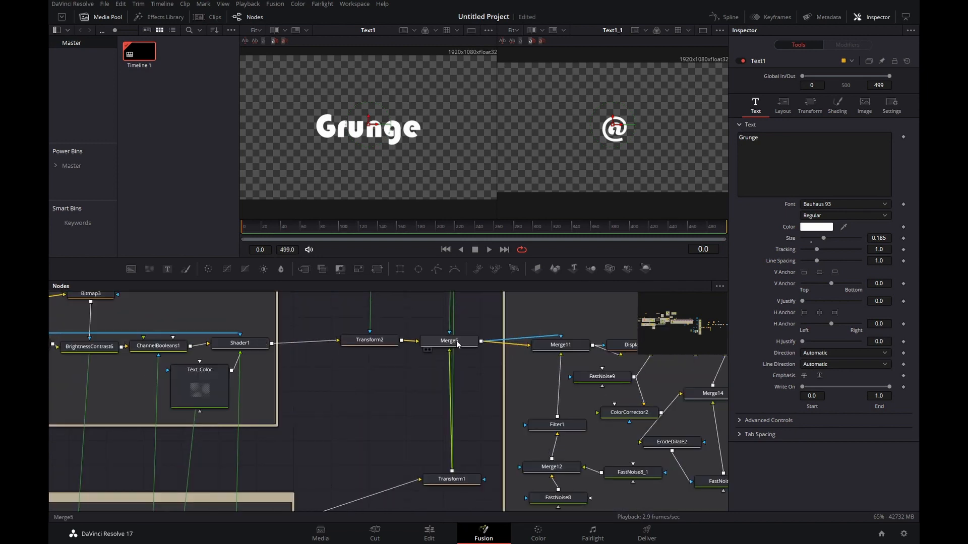
left_click(458, 343)
key("2")
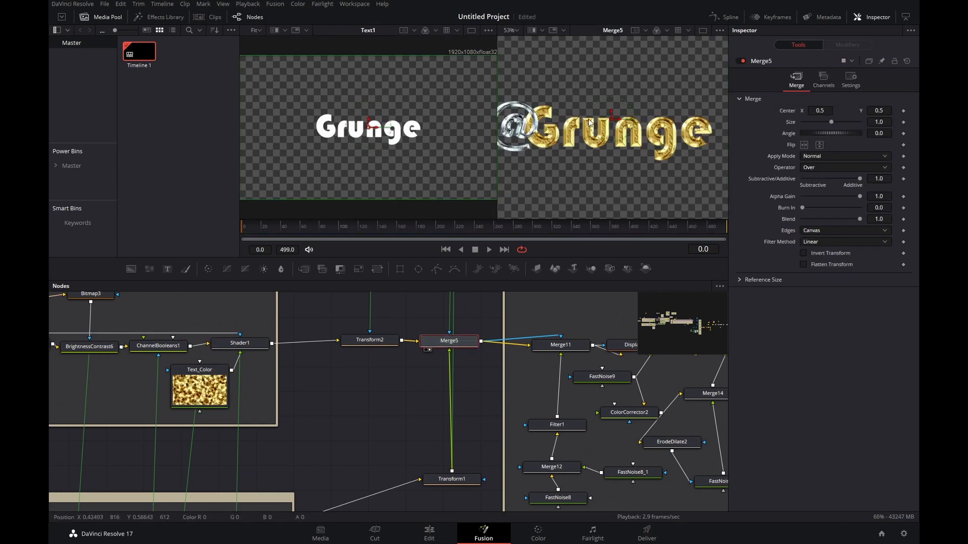
scroll(587, 120, "down", 2)
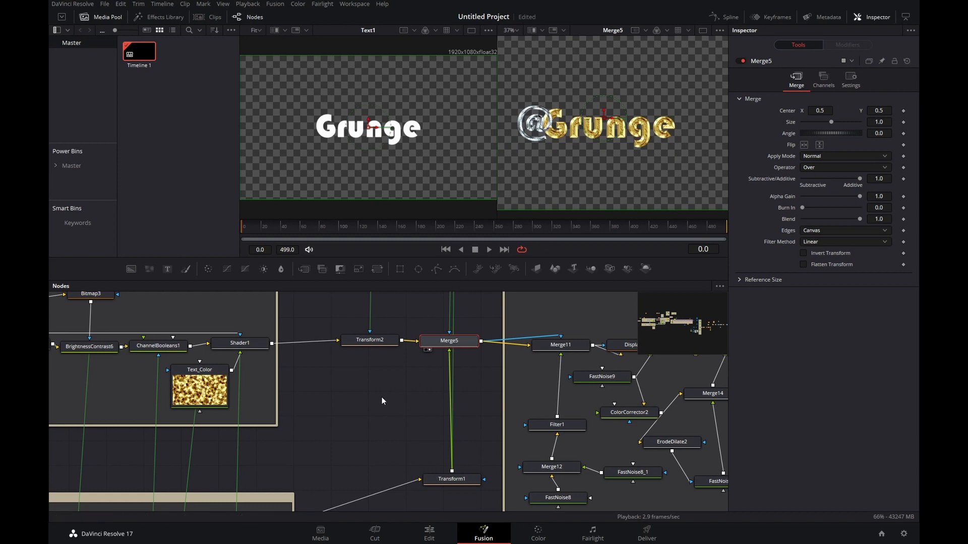
- Examine the surface of the merged text in the second viewer and locate ErodeDilate1 in the Main_Text group
left_click_drag(447, 378, 739, 349)
left_click_drag(328, 423, 506, 438)
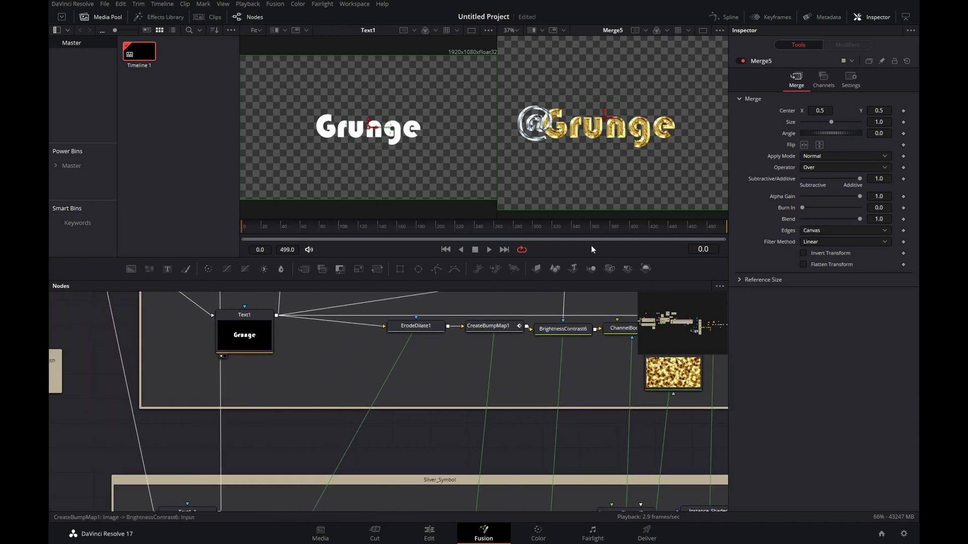
scroll(585, 115, "up", 2)
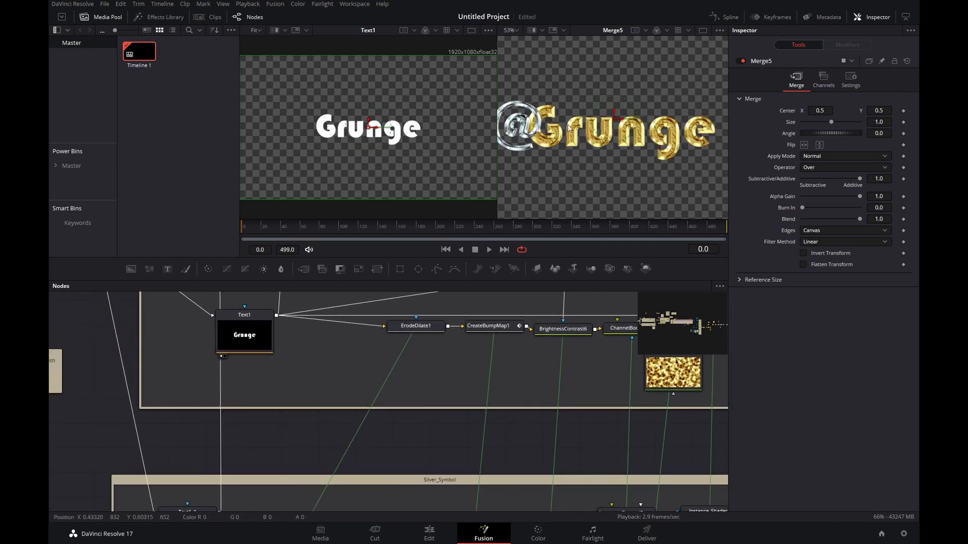
scroll(585, 122, "up", 1)
scroll(589, 117, "down", 1)
scroll(592, 126, "down", 2)
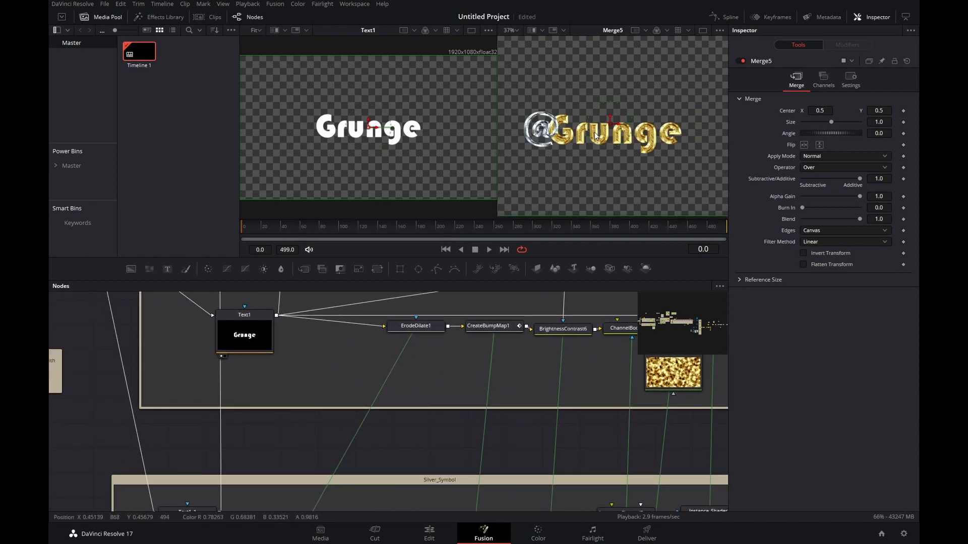
scroll(427, 451, "down", 3)
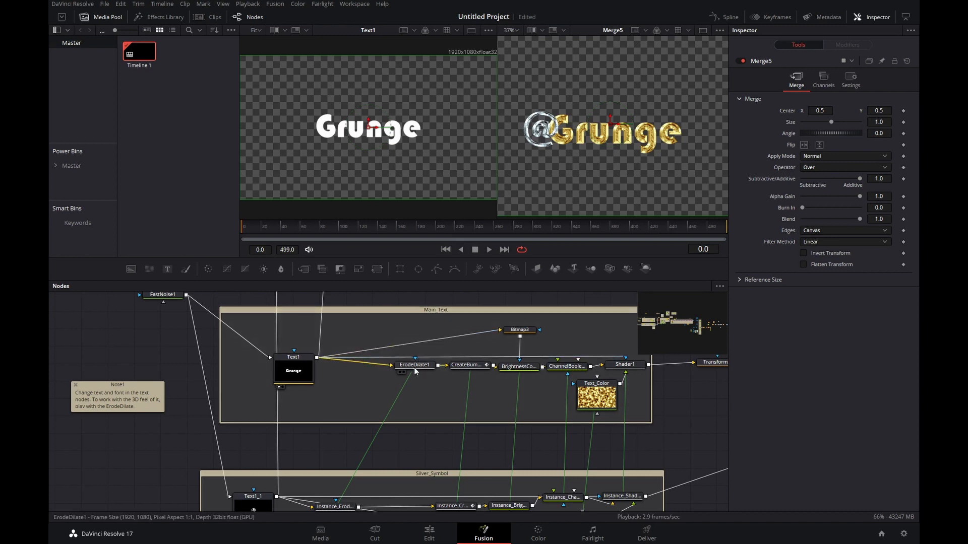
- Examine the settings of ErodeDilate1 and CreateBumpMap1 in the Main_Text group and locate their instances in Silver_Symbol
left_click(414, 366)
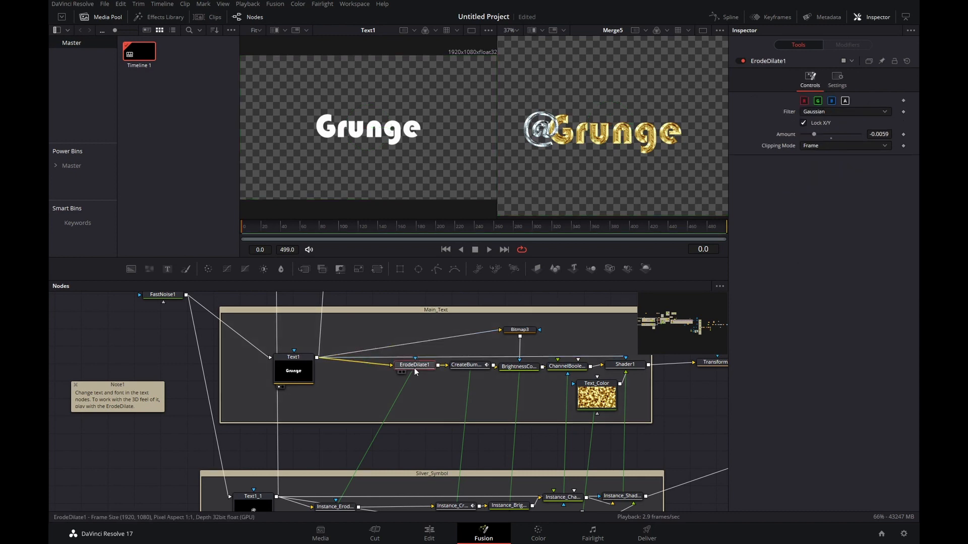
mouse_move(414, 370)
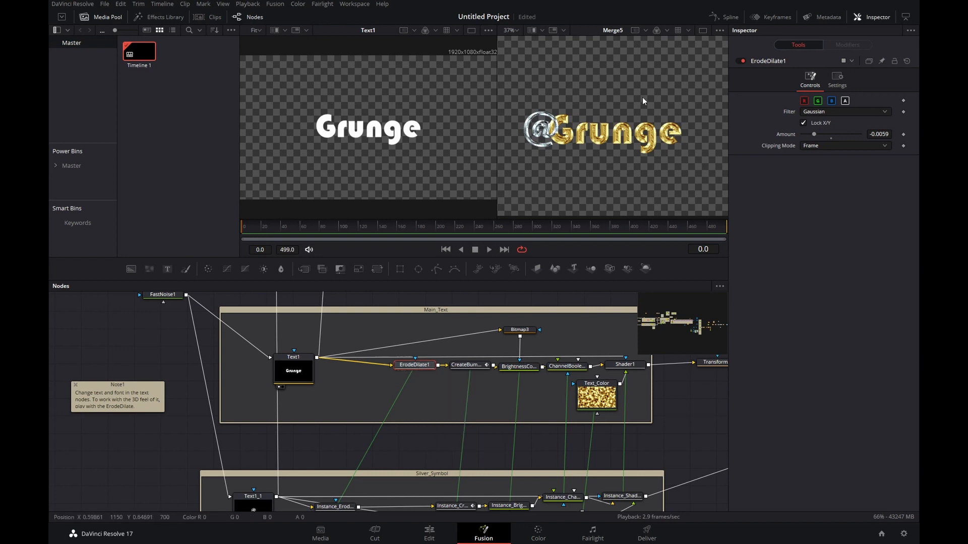
scroll(618, 122, "up", 3)
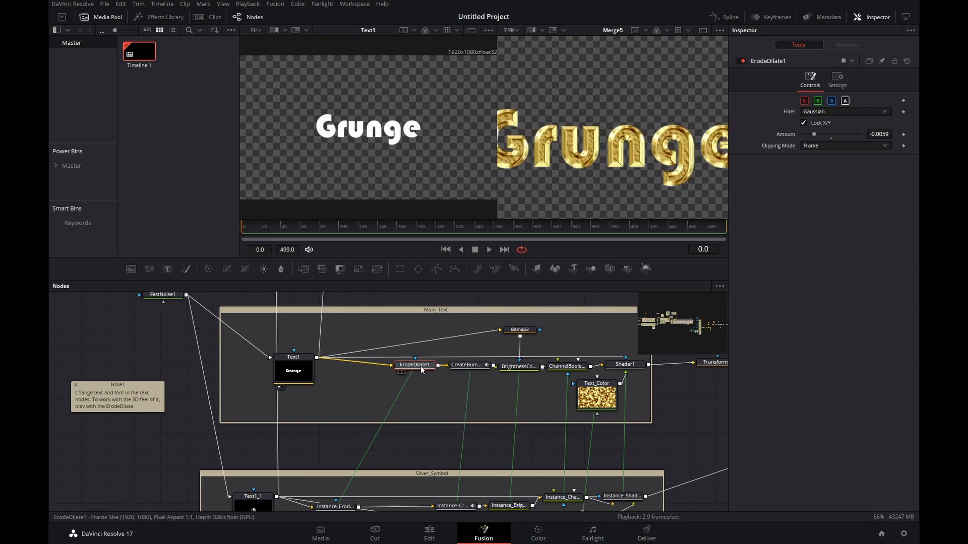
left_click(472, 368)
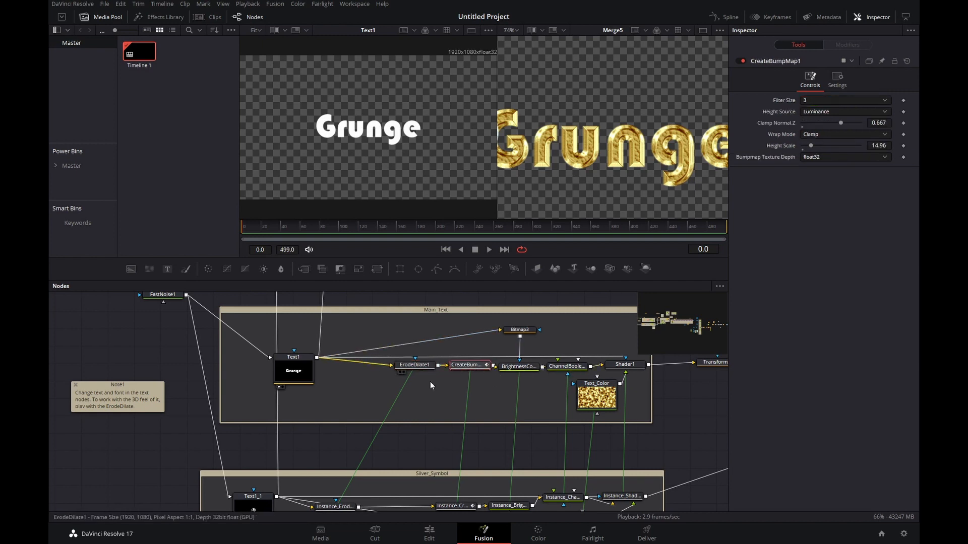
left_click_drag(427, 464, 425, 419)
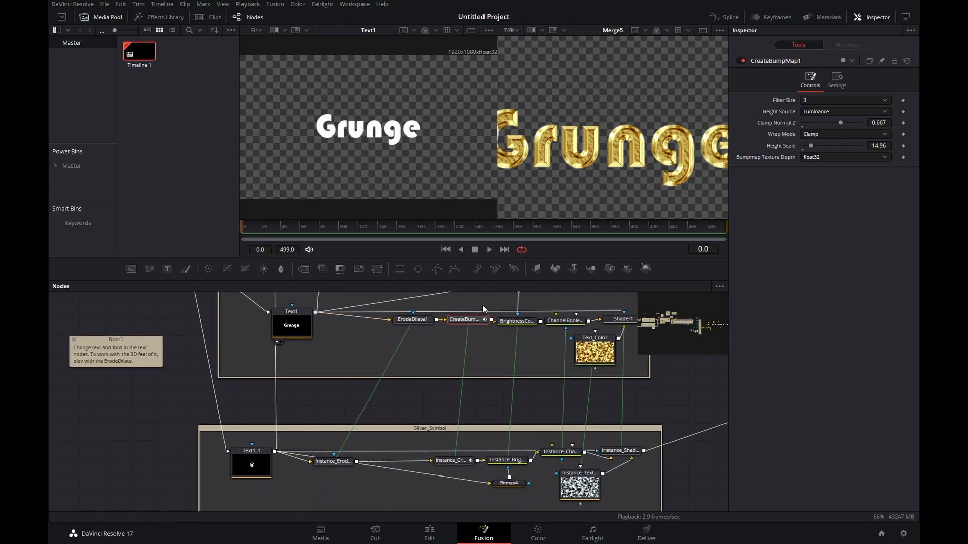
left_click(450, 459)
- Set the Amount of ErodeDilate1 in the Main_Text group to -0.01
left_click(417, 320)
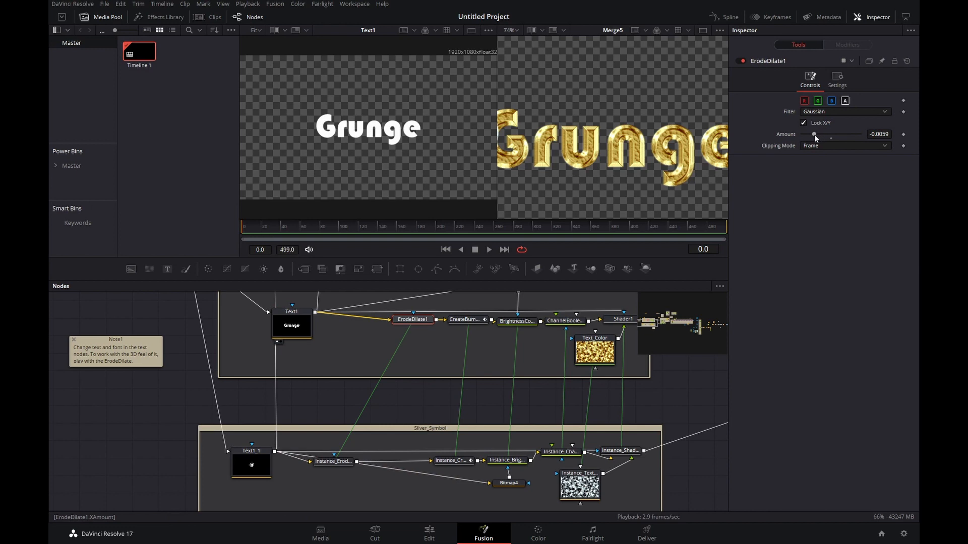
left_click_drag(815, 135, 803, 135)
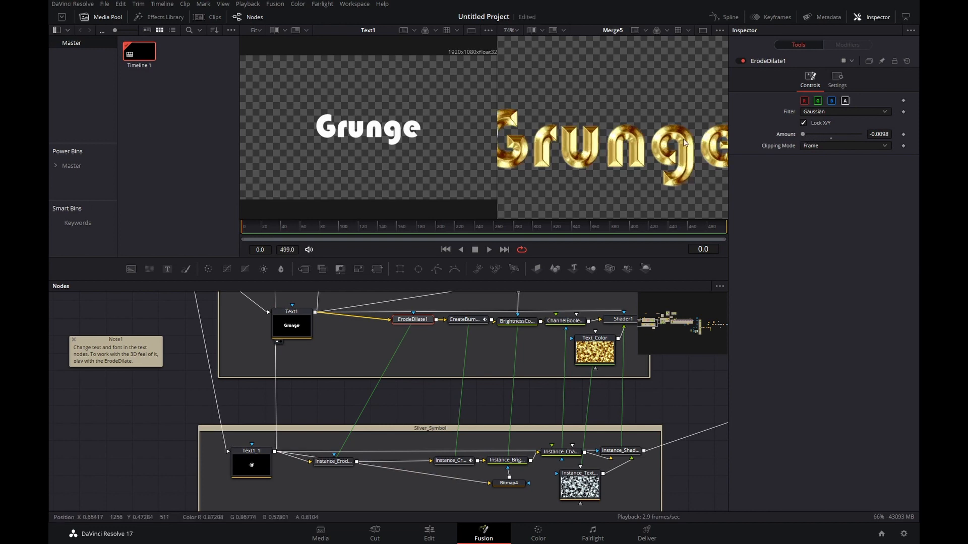
scroll(682, 138, "up", 2)
mouse_move(804, 133)
left_mouse_down()
mouse_move(814, 133)
mouse_move(803, 134)
left_mouse_up()
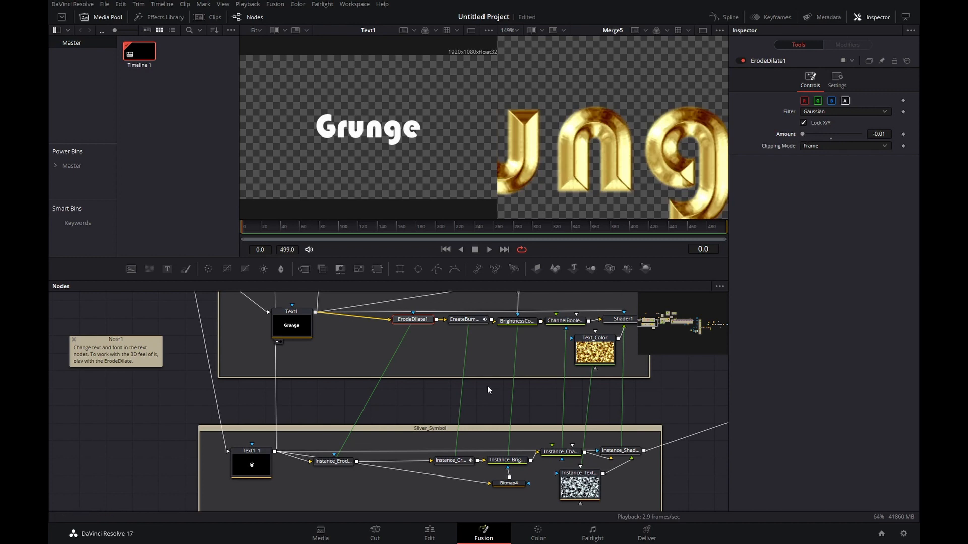
- Set the Height Scale of CreateBumpMap1 in the Main_Text group to 22.05
left_click_drag(482, 385, 466, 393)
left_click(457, 331)
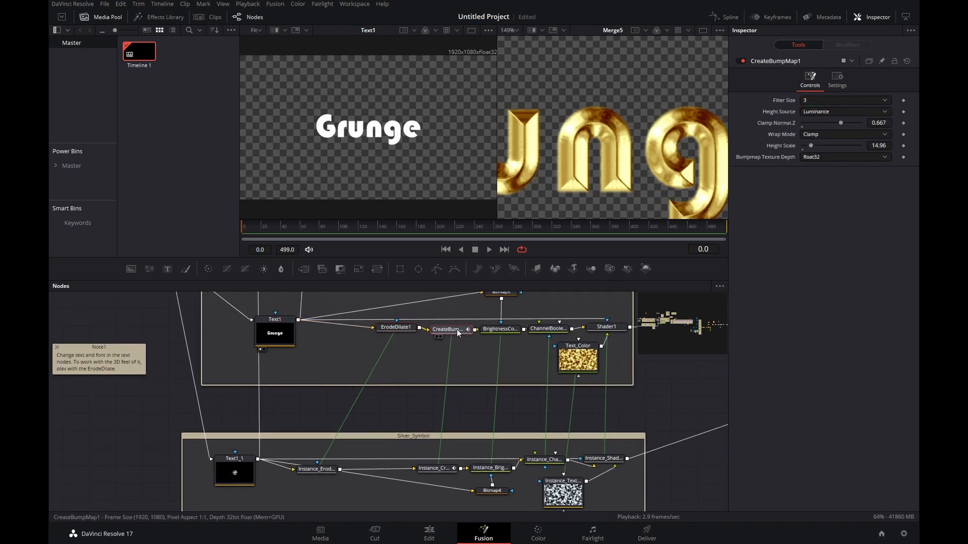
mouse_move(811, 147)
left_mouse_down()
mouse_move(826, 145)
mouse_move(815, 144)
left_mouse_up()
scroll(649, 152, "down", 5)
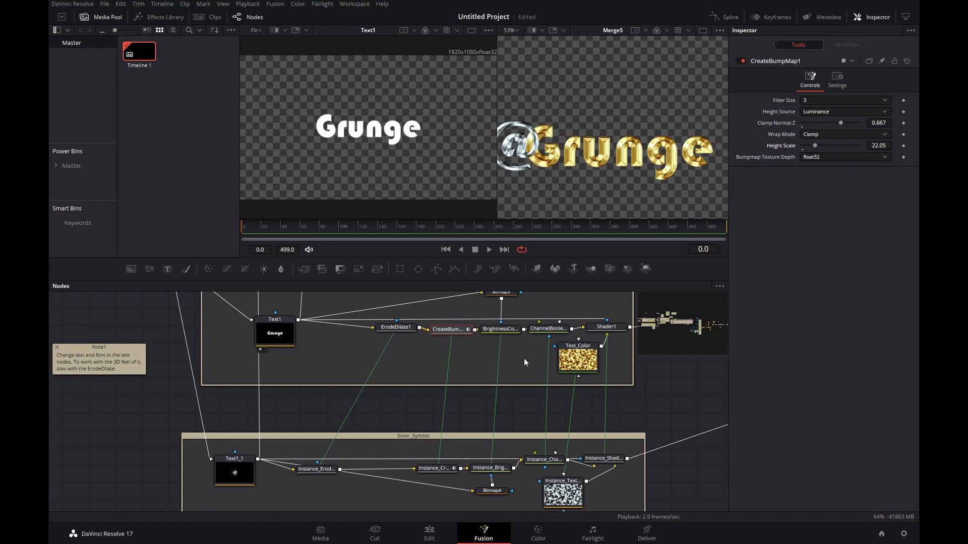
- Set the Green value of Color 2 to 1.0 in the Text_Color node and check the lettering up close
left_click_drag(524, 358, 467, 326)
left_click(526, 318)
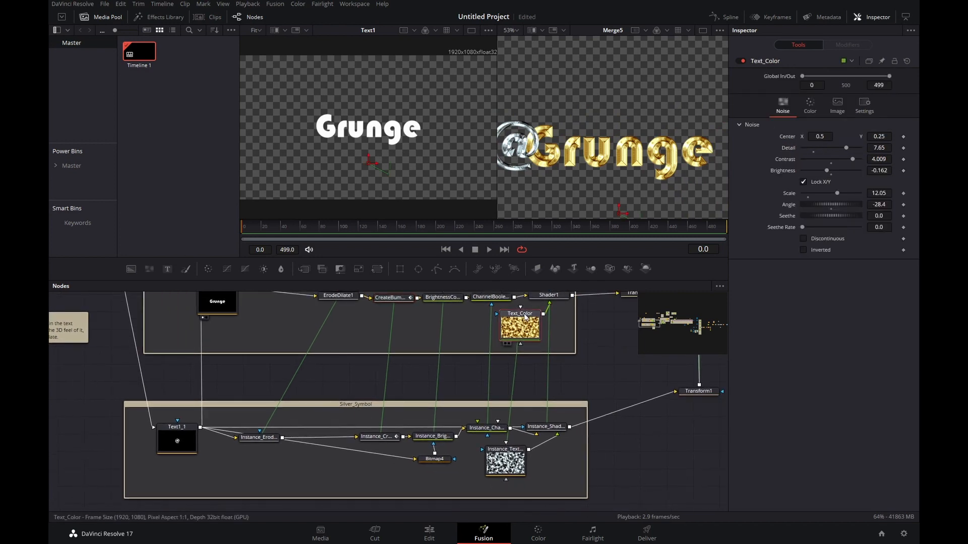
left_click(813, 109)
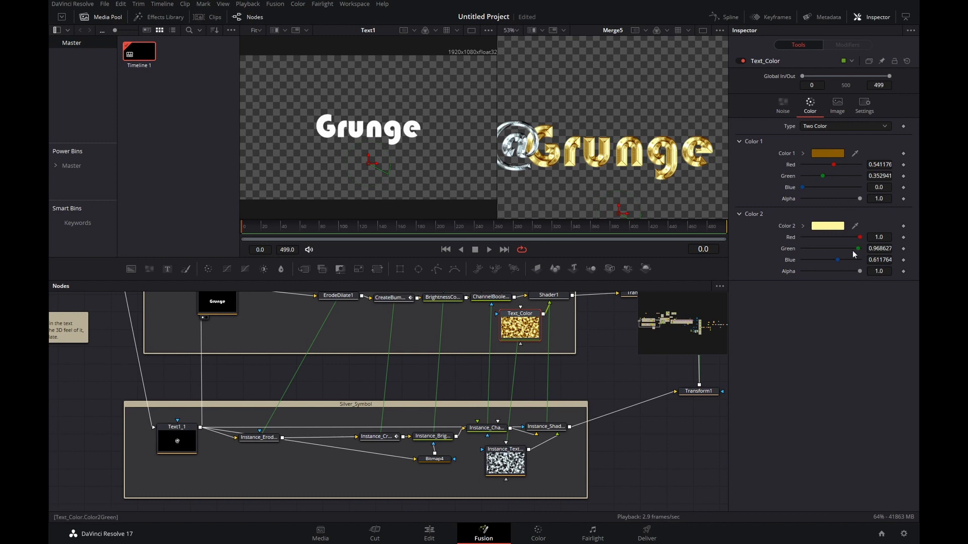
mouse_move(859, 238)
left_mouse_down()
mouse_move(823, 249)
mouse_move(859, 249)
left_mouse_up()
scroll(634, 151, "up", 2)
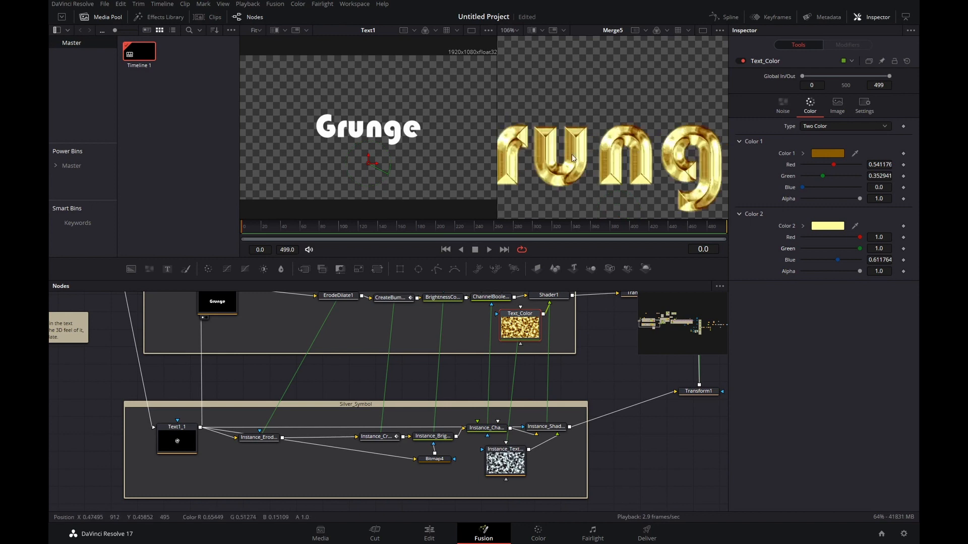
scroll(571, 155, "down", 2)
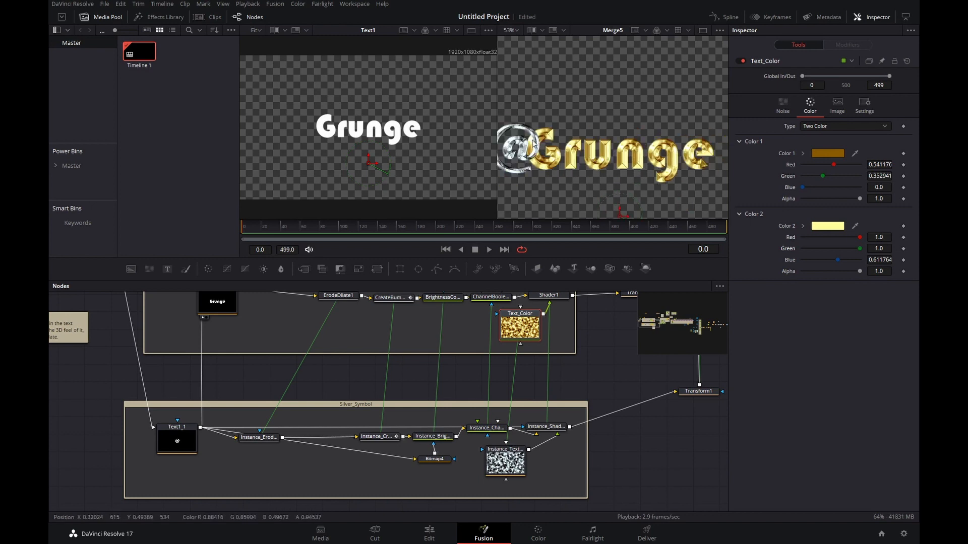
- Examine the two-color settings of Instance_Text_Color in the Silver_Symbol group
left_click(505, 451)
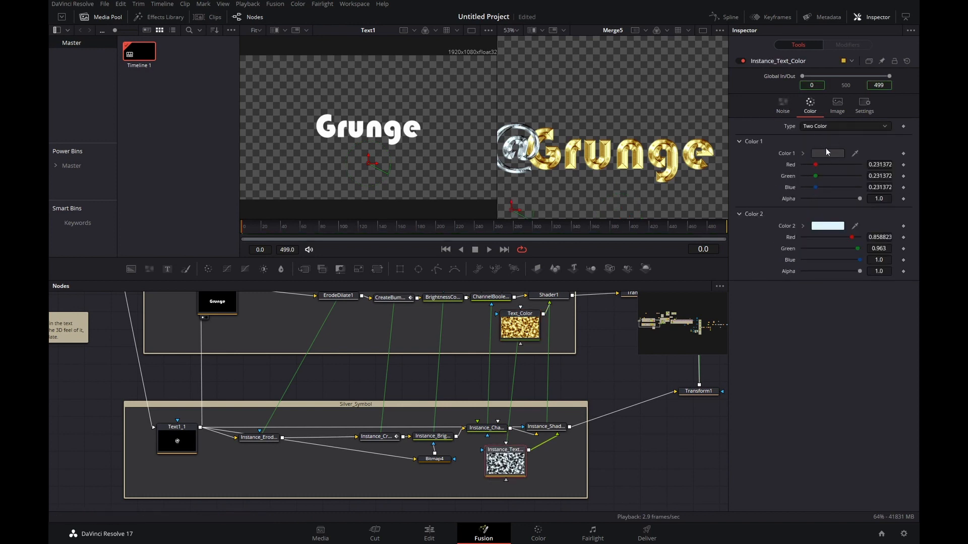
left_click_drag(616, 380, 435, 417)
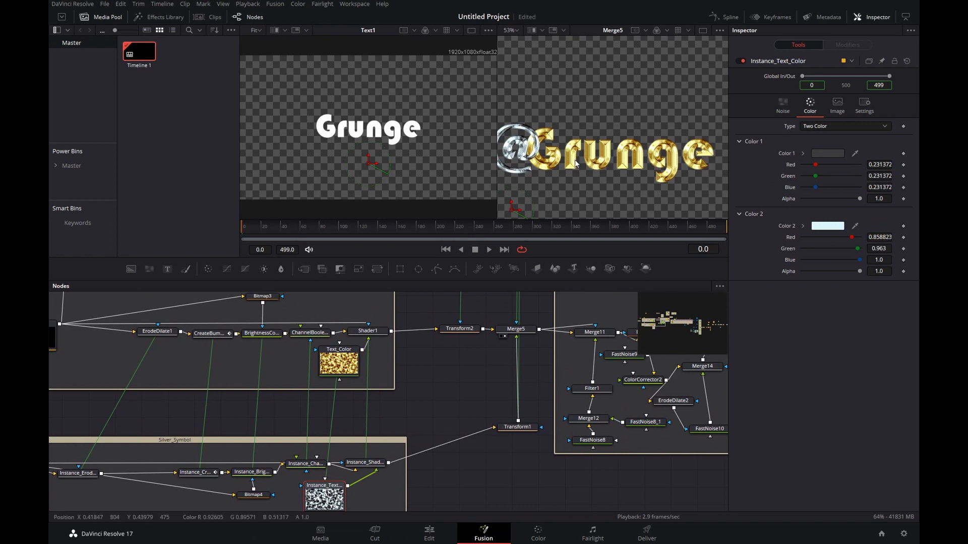
scroll(613, 156, "down", 2)
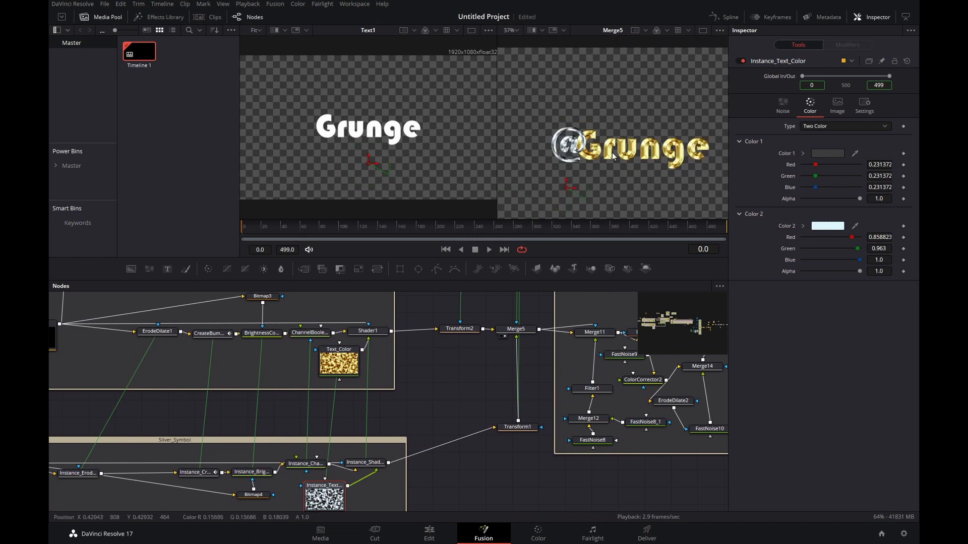
- Try moving the main text upward with Transform2, undo the move, and select the symbol's Transform1 node
left_click(459, 329)
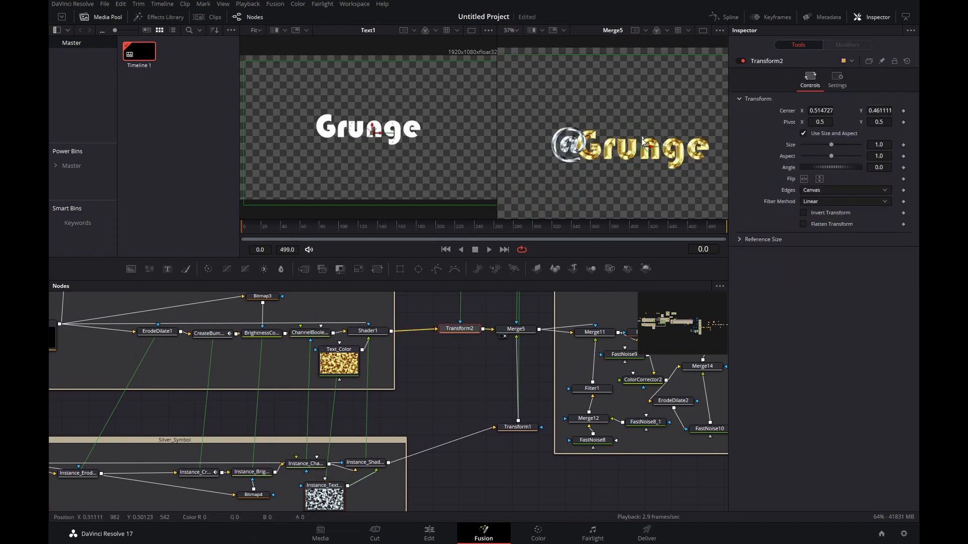
left_click_drag(644, 143, 643, 126)
key("ctrl+z")
left_click(510, 428)
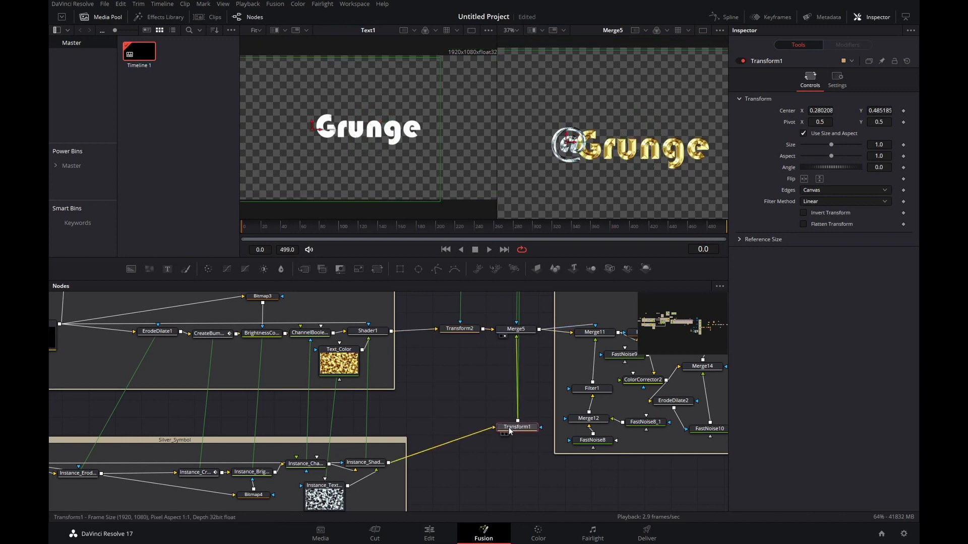
- Show Merge13 from the Add_Grunge group in the second viewer and examine the grunge on the letters up close
scroll(586, 498, "right", 5)
scroll(378, 498, "up", 3)
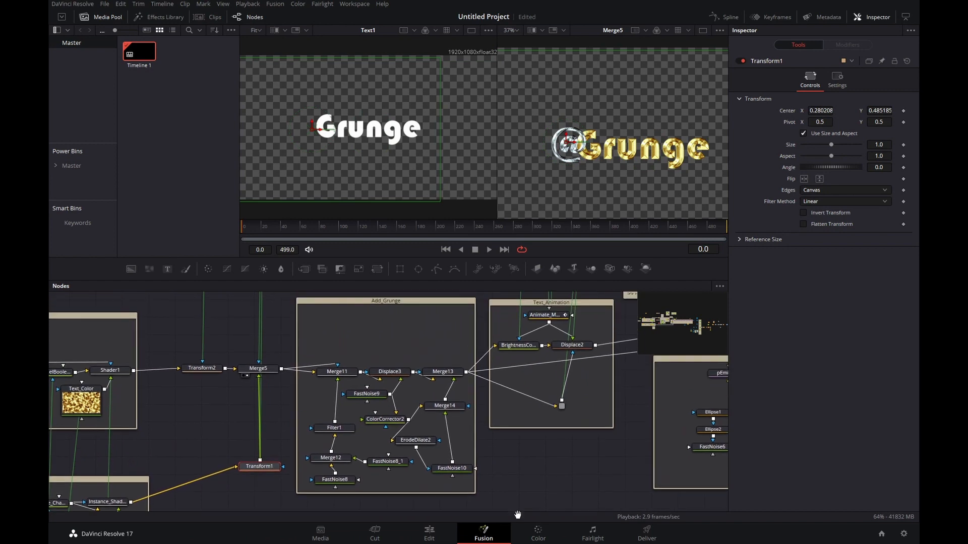
left_click(440, 391)
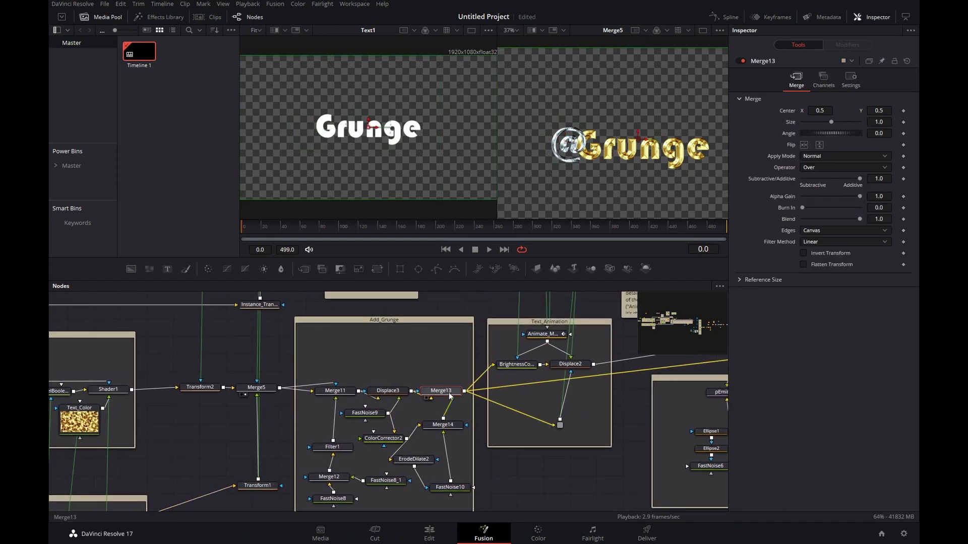
key("2")
scroll(635, 155, "up", 4)
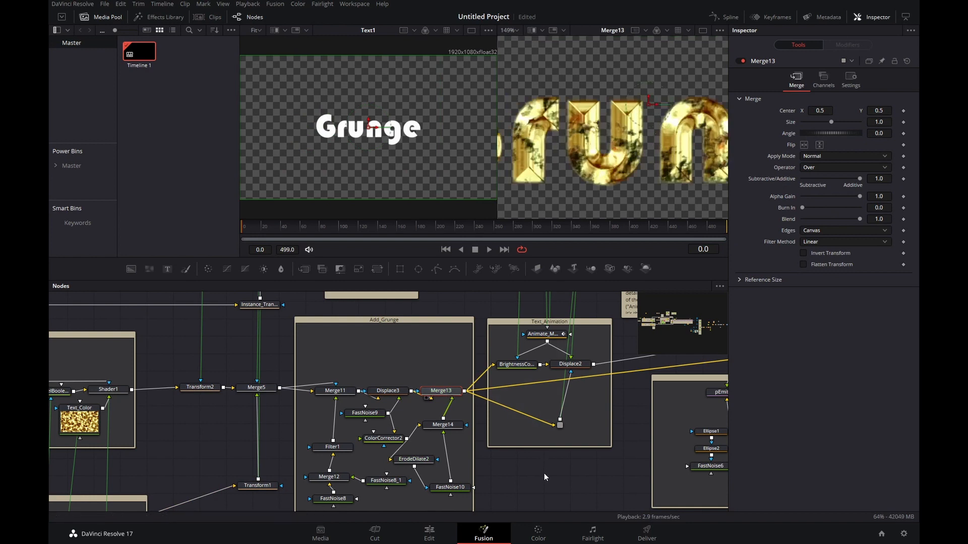
- Disable and re-enable the whole Add_Grunge group to compare the text with and without grunge
left_click_drag(542, 477, 573, 422)
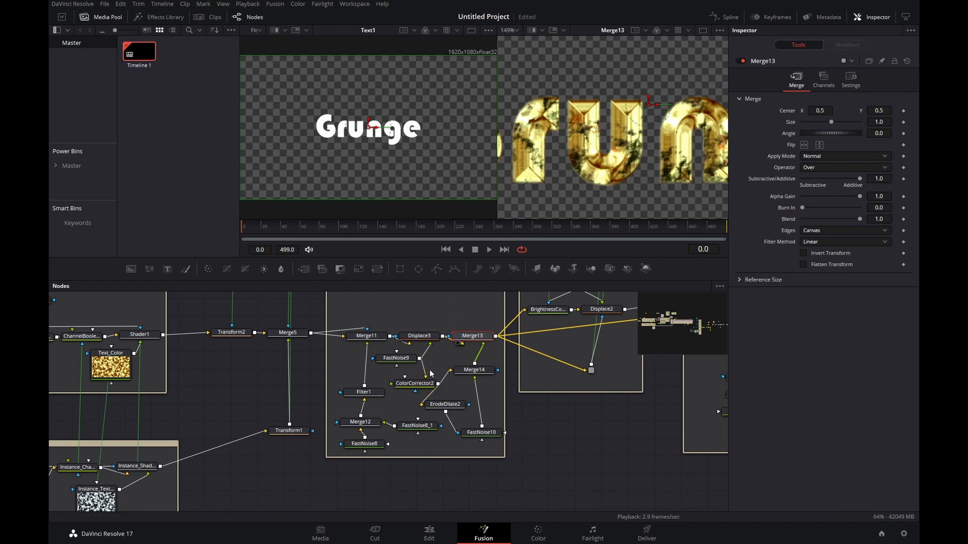
scroll(561, 409, "up", 5)
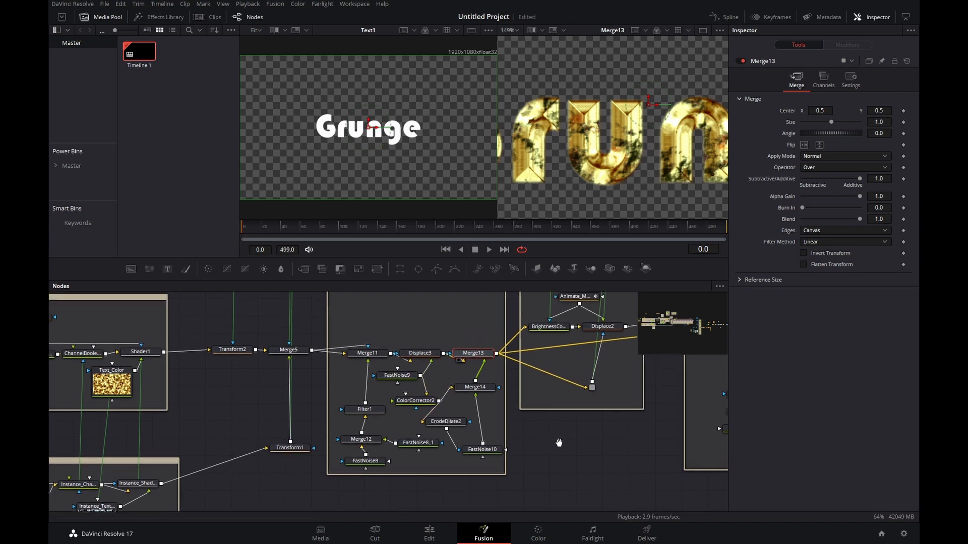
left_click(446, 341)
scroll(445, 337, "down", 2)
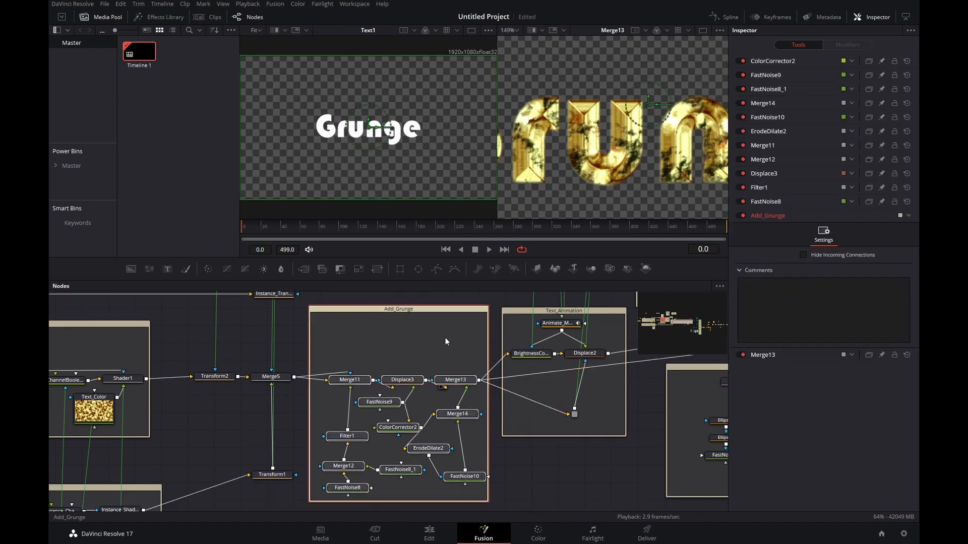
key("ctrl+p")
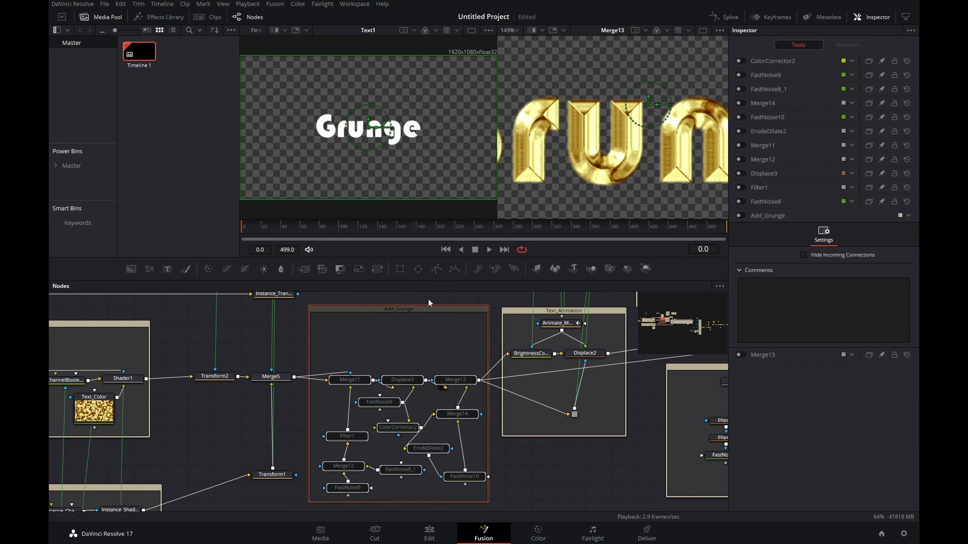
key("ctrl+p")
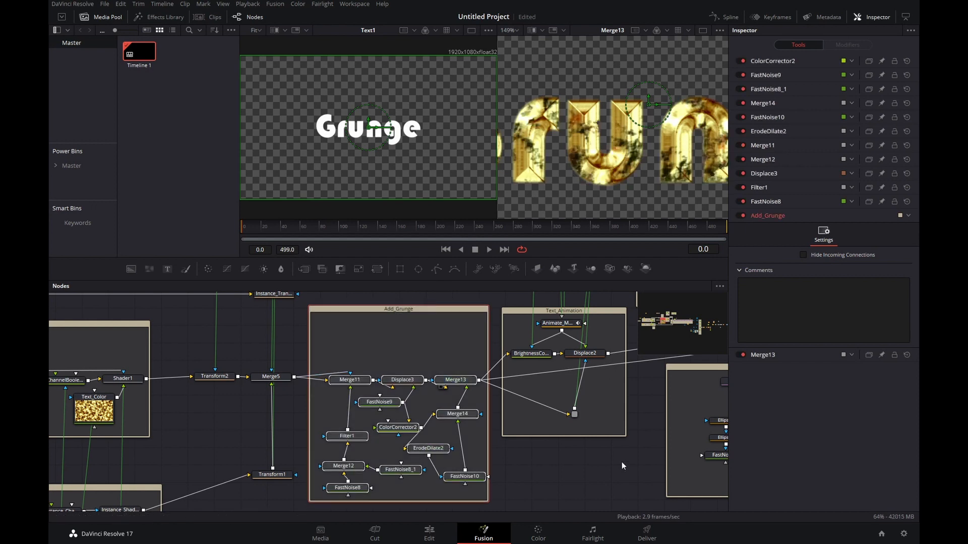
- Select Animate_Main_Text in the Text_Animation group to examine its noise settings
left_click_drag(622, 461, 519, 475)
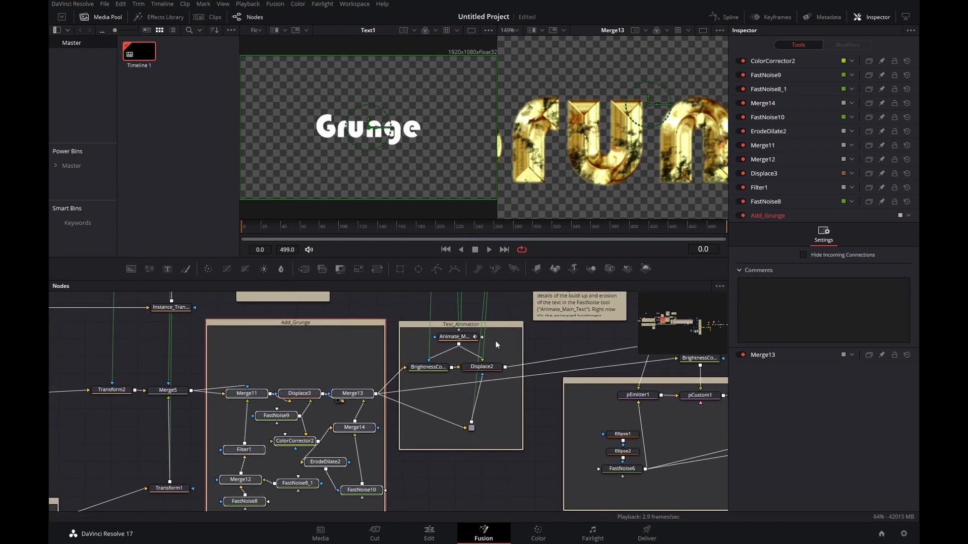
left_click(477, 326)
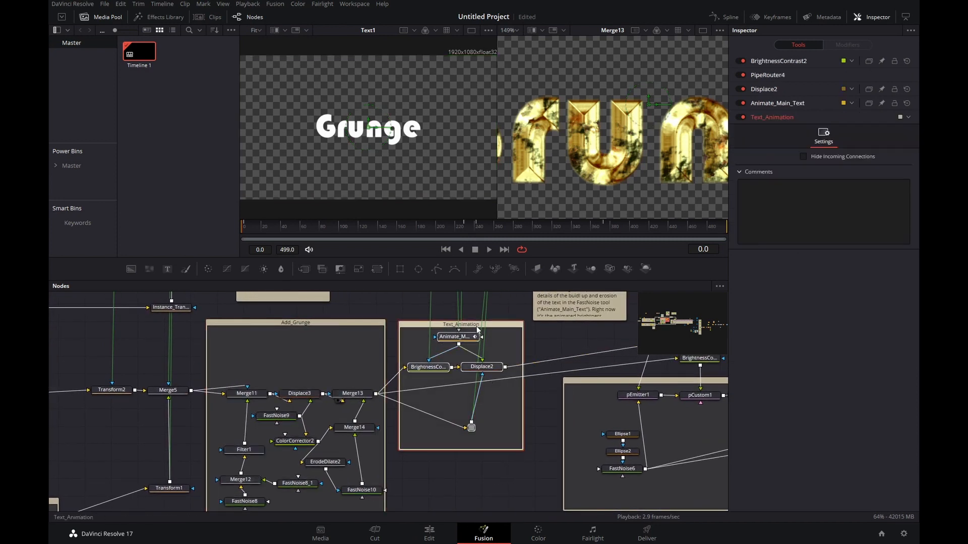
left_click(466, 337)
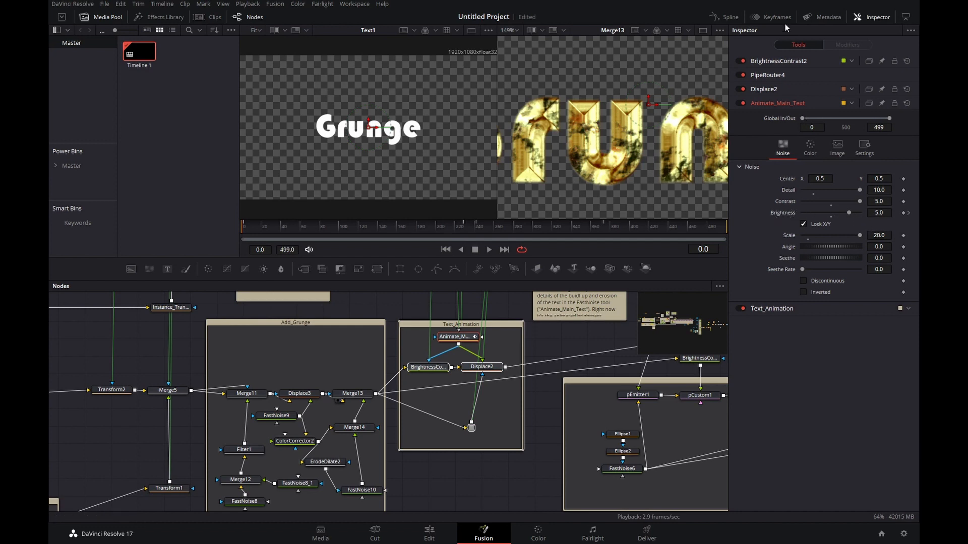
- Examine the Brightness curve of Animate_Main_Text in the Spline editor, scrubbing to frame 110 before closing the editor
left_click(730, 18)
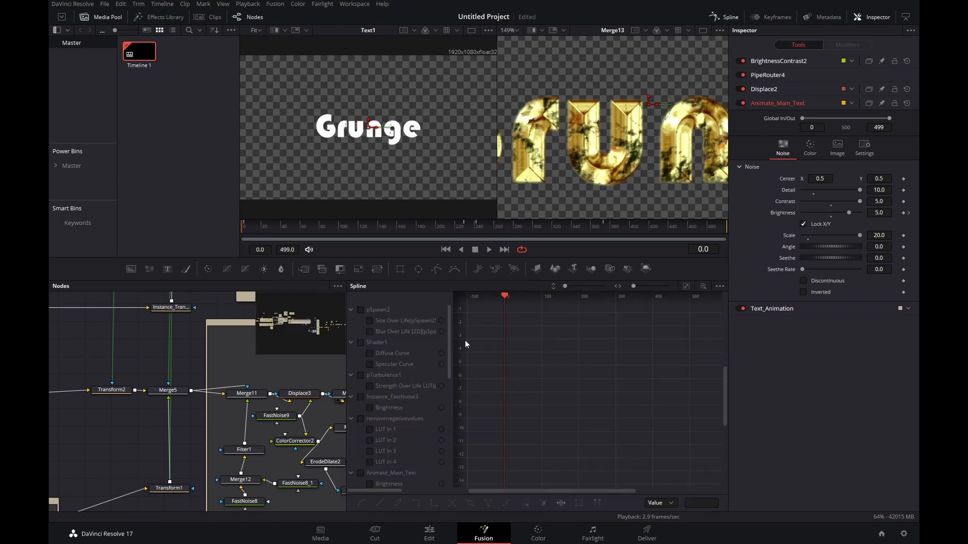
left_click_drag(445, 346, 448, 395)
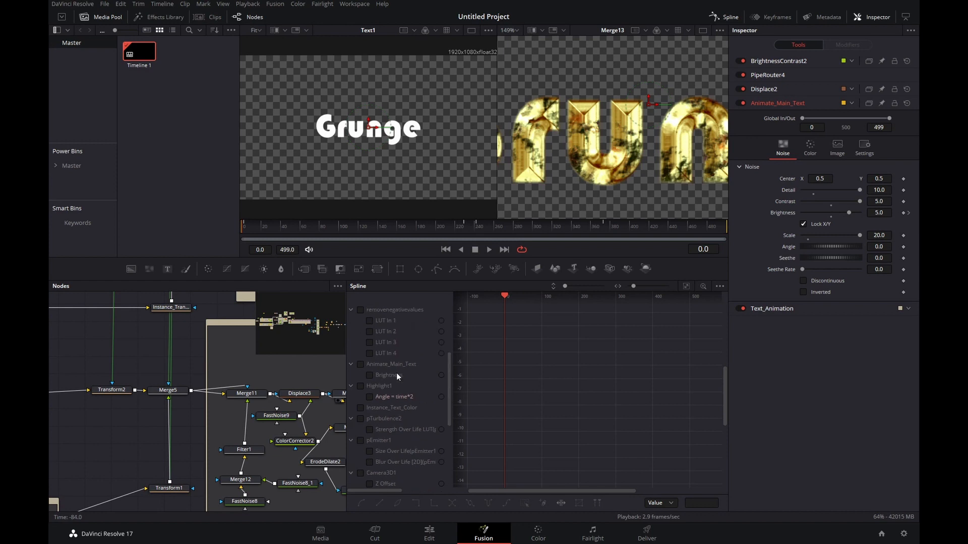
left_click(373, 374)
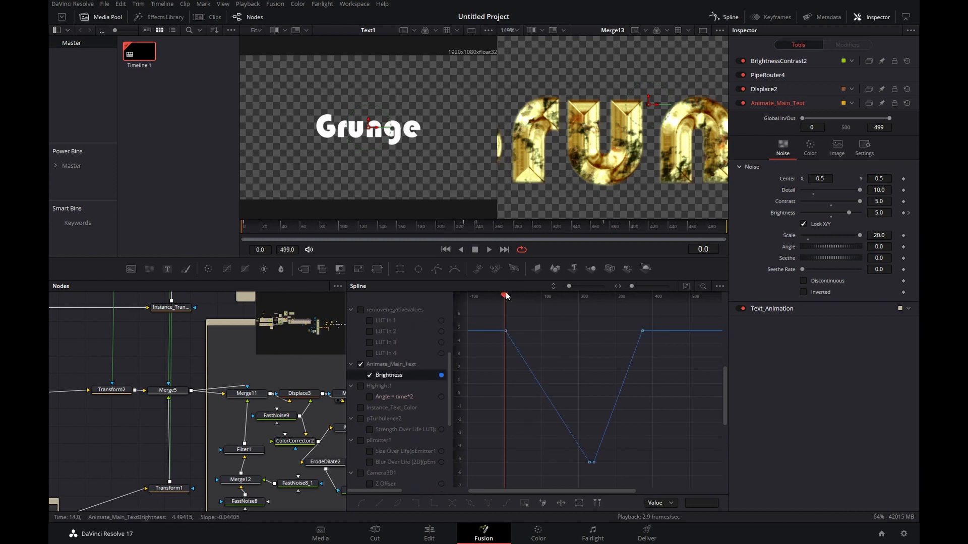
left_click_drag(506, 297, 546, 297)
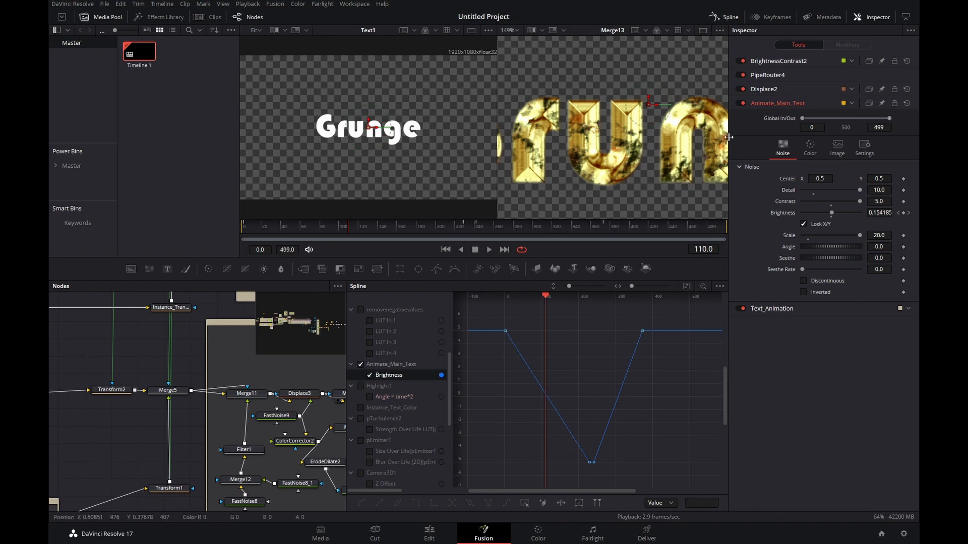
left_click(726, 17)
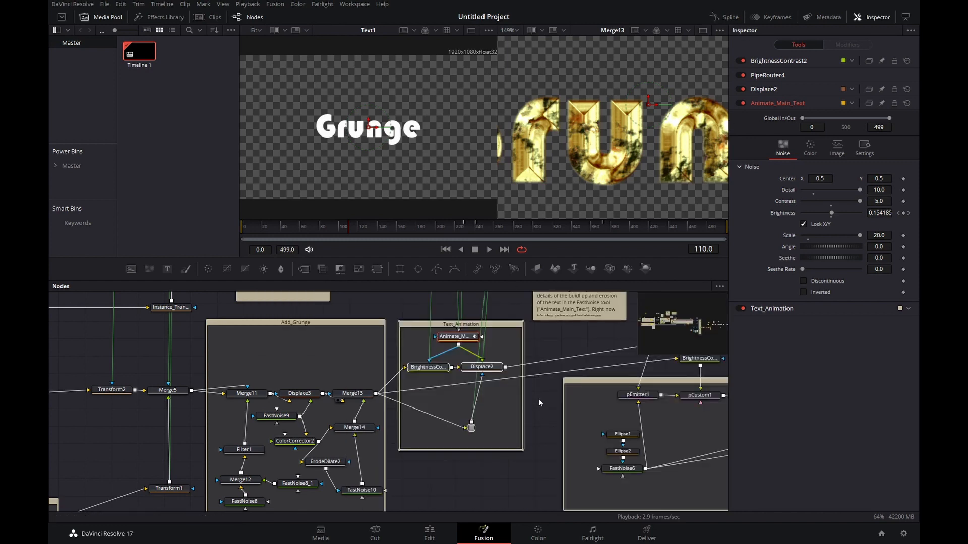
- Show Displace2 from the Text_Animation group in the second viewer and fit more of the lettering into view
left_click(488, 369)
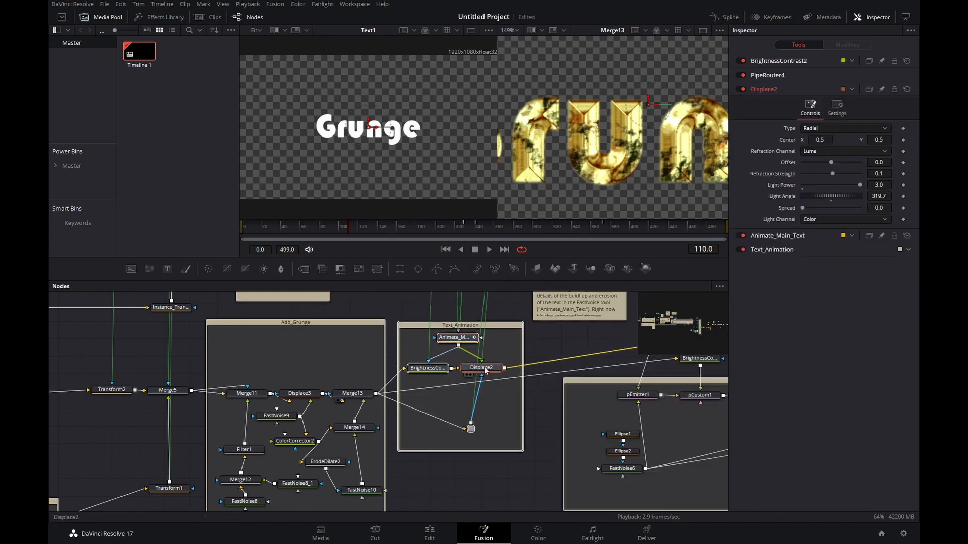
key("2")
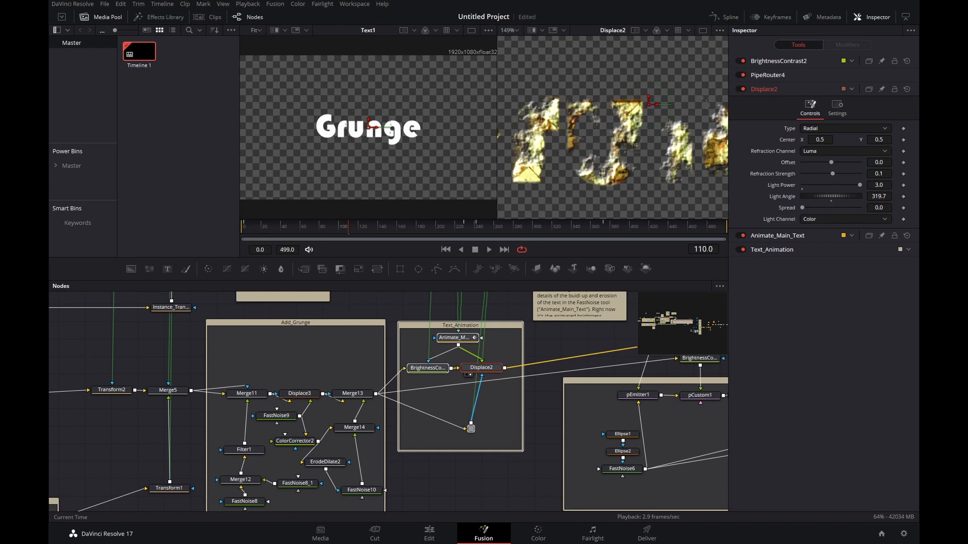
scroll(600, 134, "down", 2)
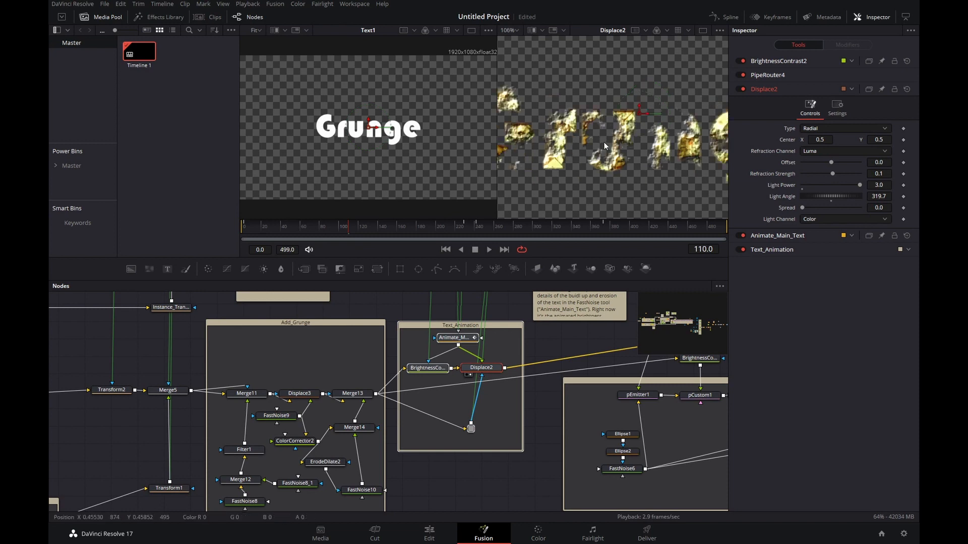
- Examine the text build-up with Animate_Main_Text selected, stepping through the timeline from frame 0 to frame 140
left_click(445, 250)
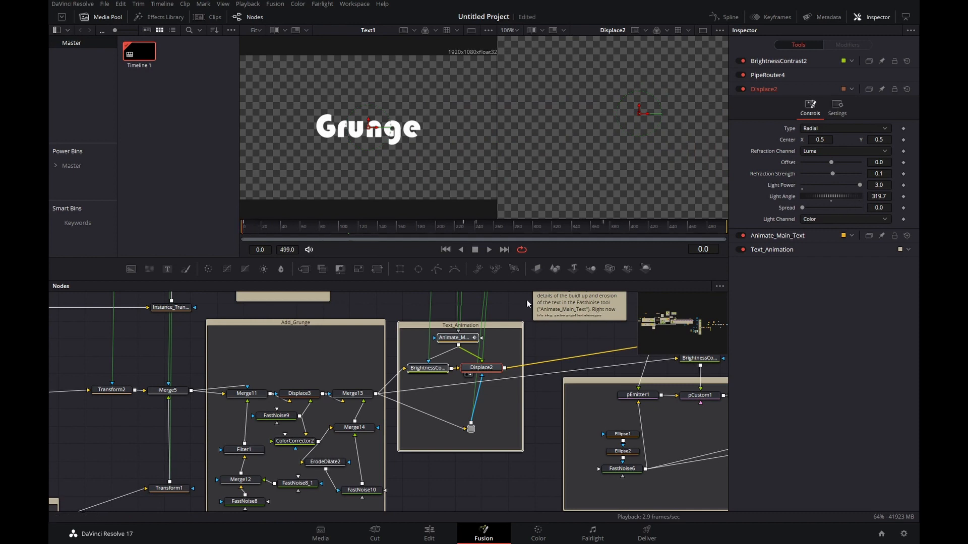
left_click(452, 338)
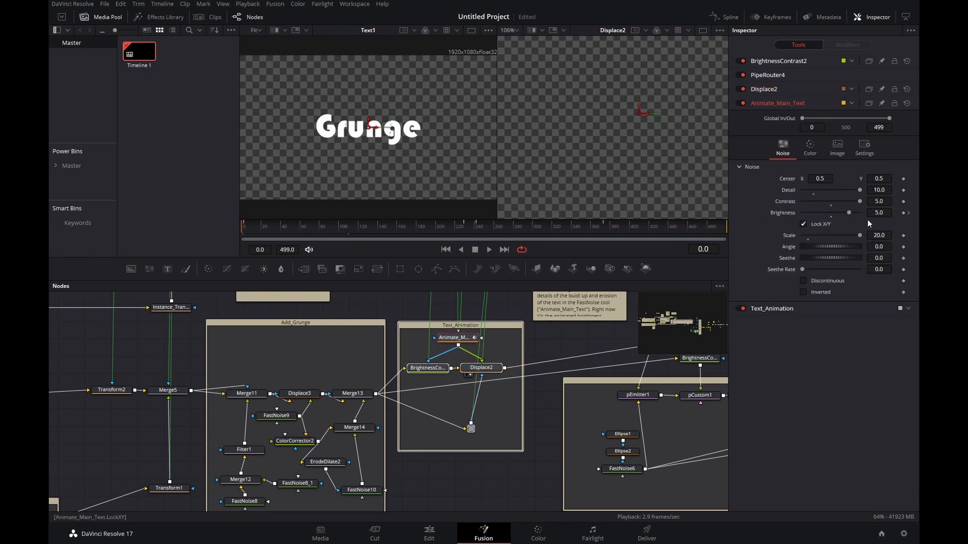
left_click(262, 226)
left_click(284, 229)
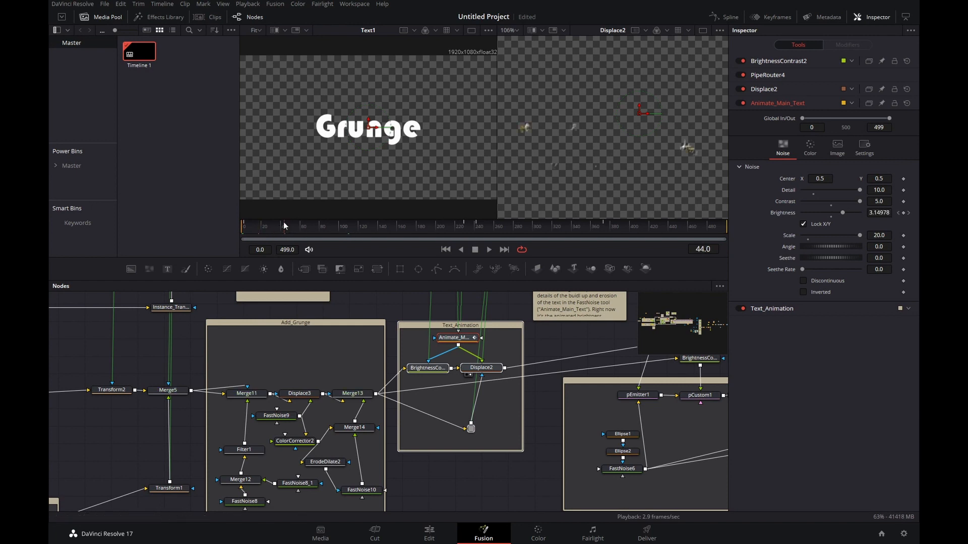
left_click(298, 232)
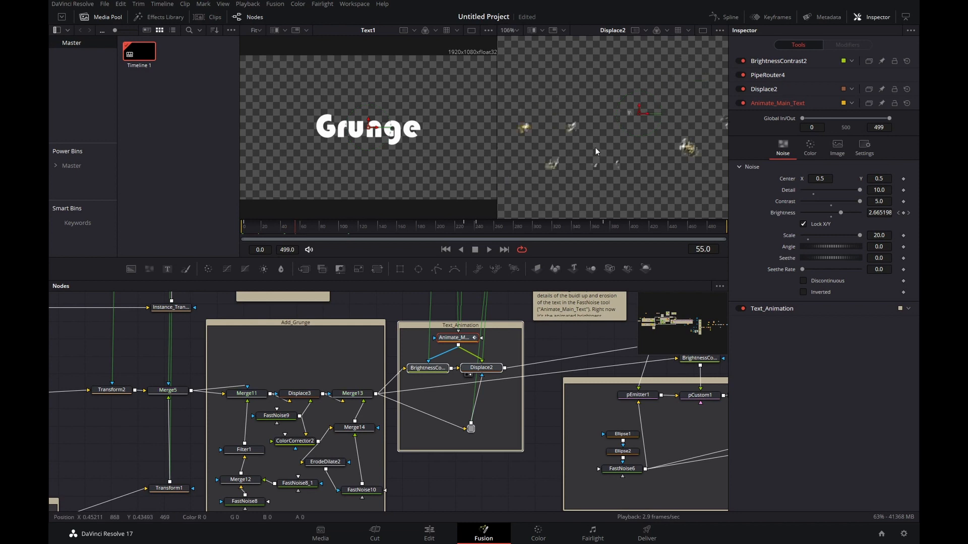
left_click(355, 227)
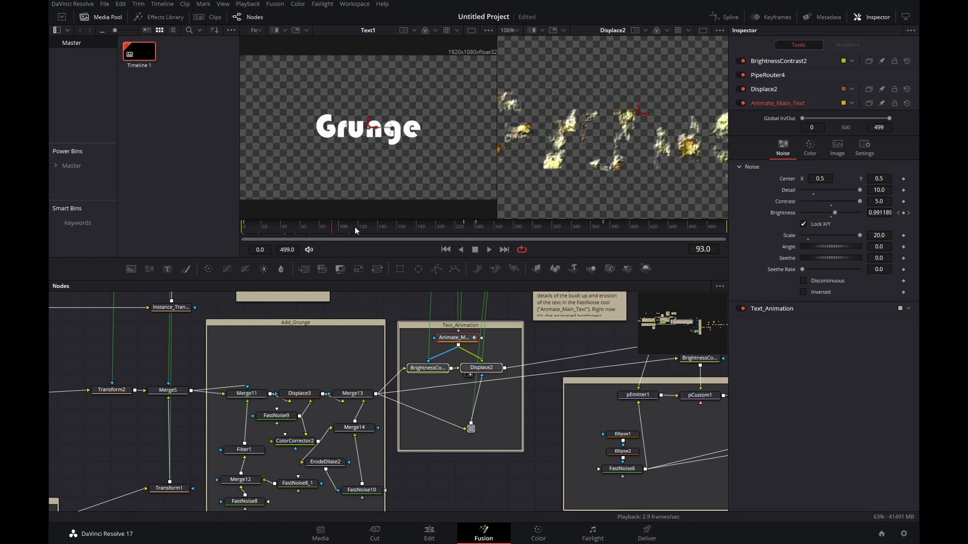
left_click(378, 228)
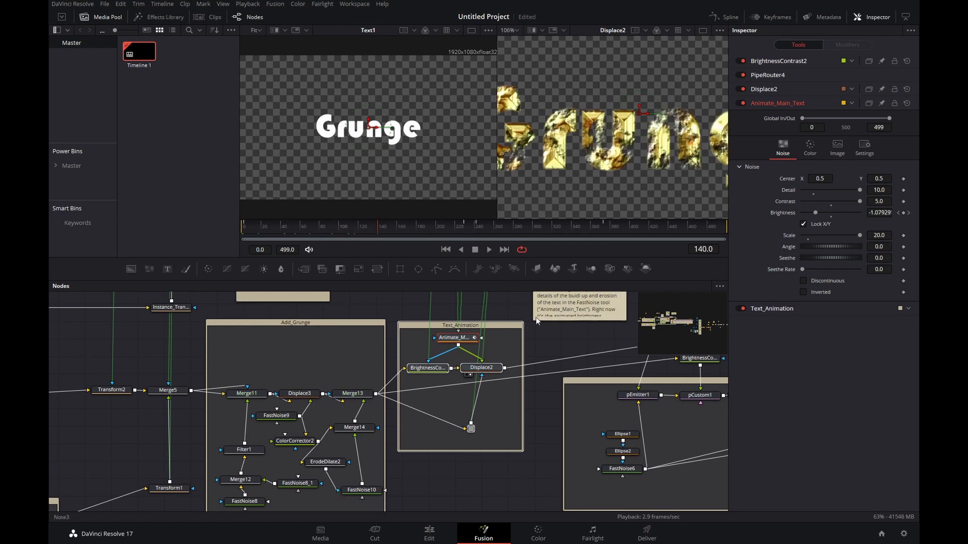
- Select pEmitter1 and trace its input back to the Text_Animation_Delta_For_Particles group above Note3
left_click_drag(546, 341, 526, 372)
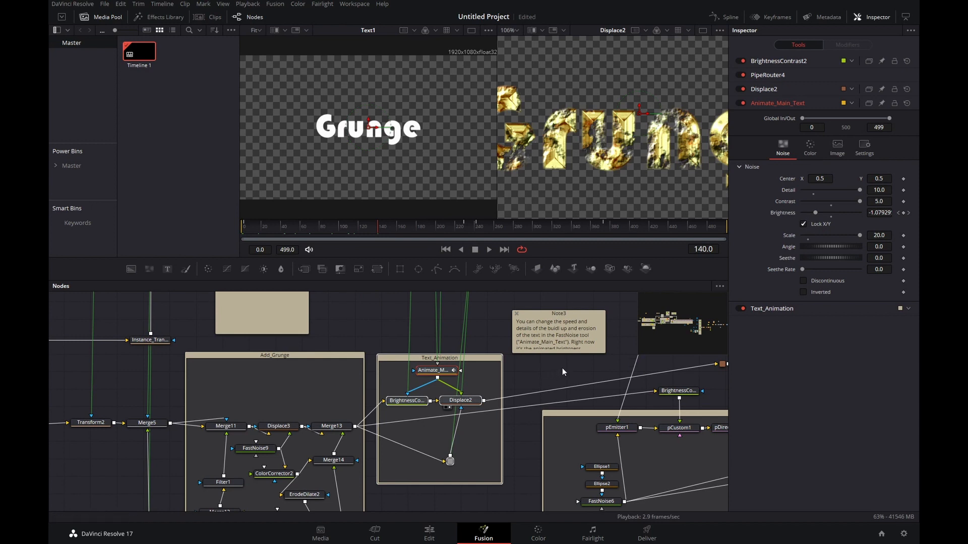
left_click_drag(562, 380, 537, 459)
left_click_drag(506, 375, 461, 442)
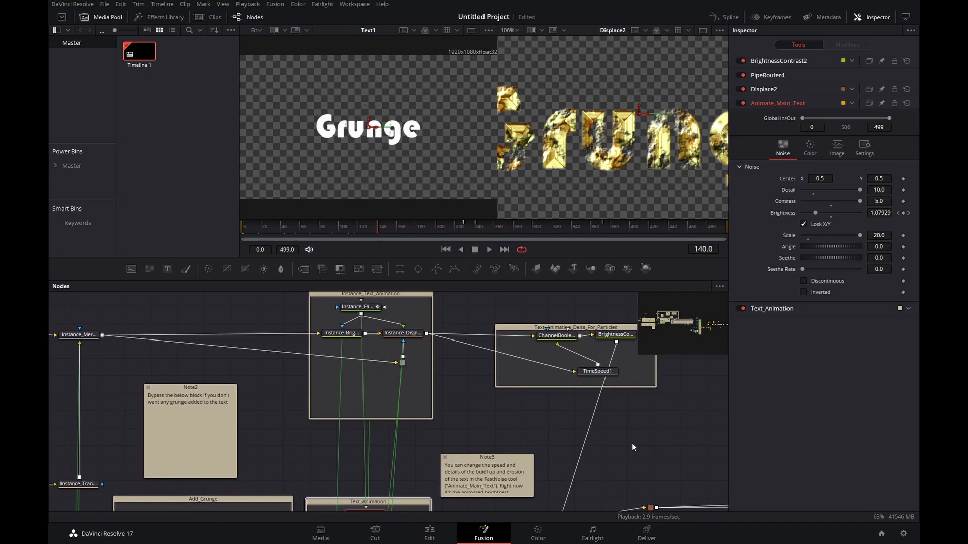
left_click_drag(634, 448, 579, 304)
left_click(492, 429)
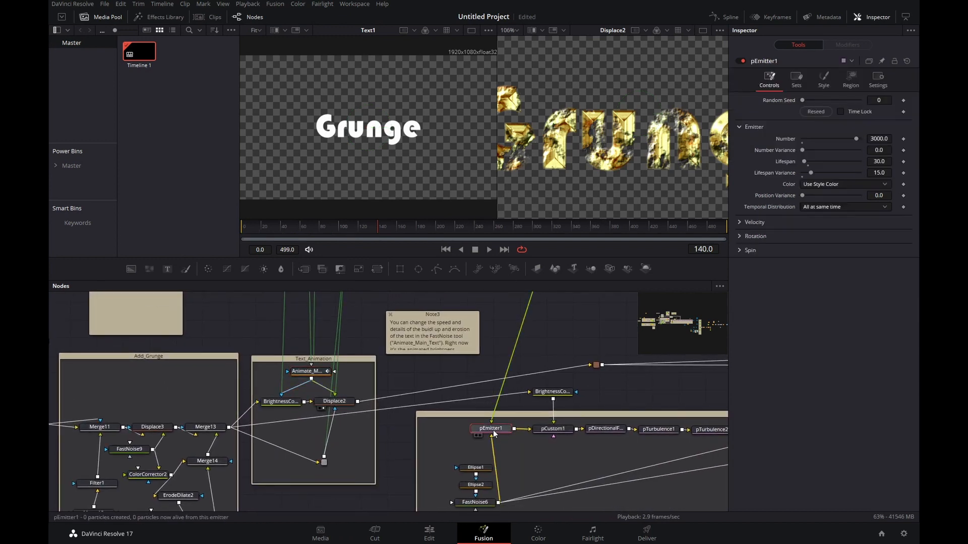
left_click_drag(507, 320, 503, 453)
left_click_drag(557, 427, 530, 372)
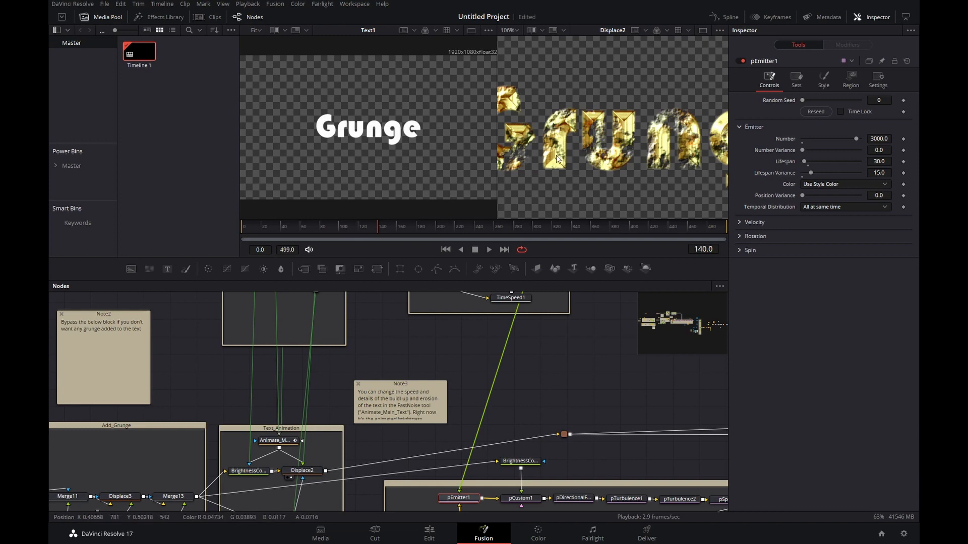
- Examine the full Particle_System node chain and how it connects to the 3D merges and renderers
left_click_drag(570, 389, 482, 335)
scroll(496, 365, "down", 3)
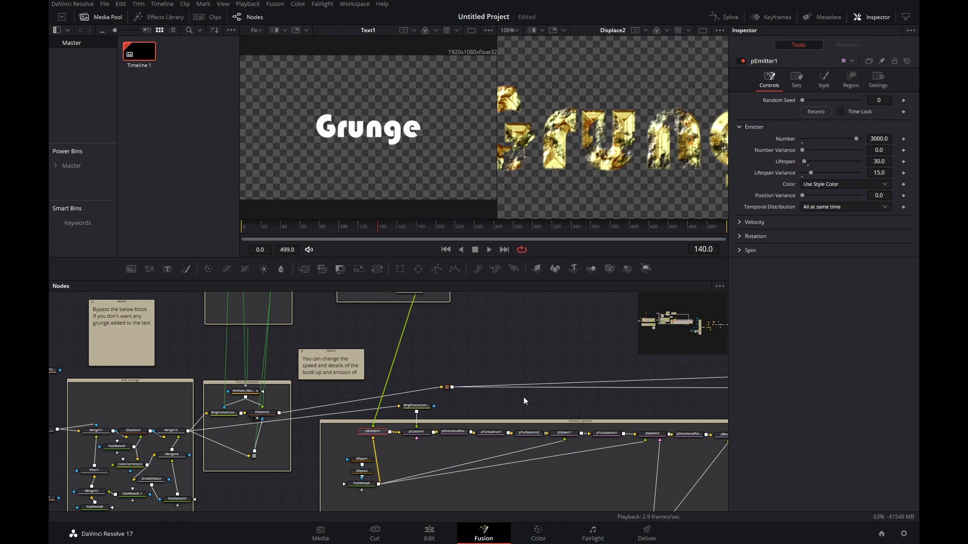
left_click_drag(530, 405, 337, 333)
left_click_drag(520, 340, 518, 343)
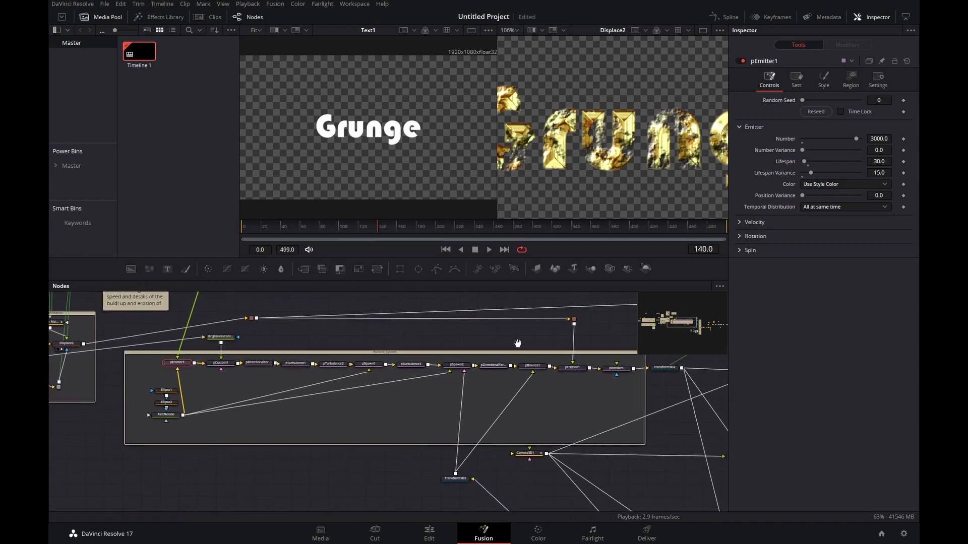
scroll(517, 343, "down", 2)
scroll(501, 332, "down", 2)
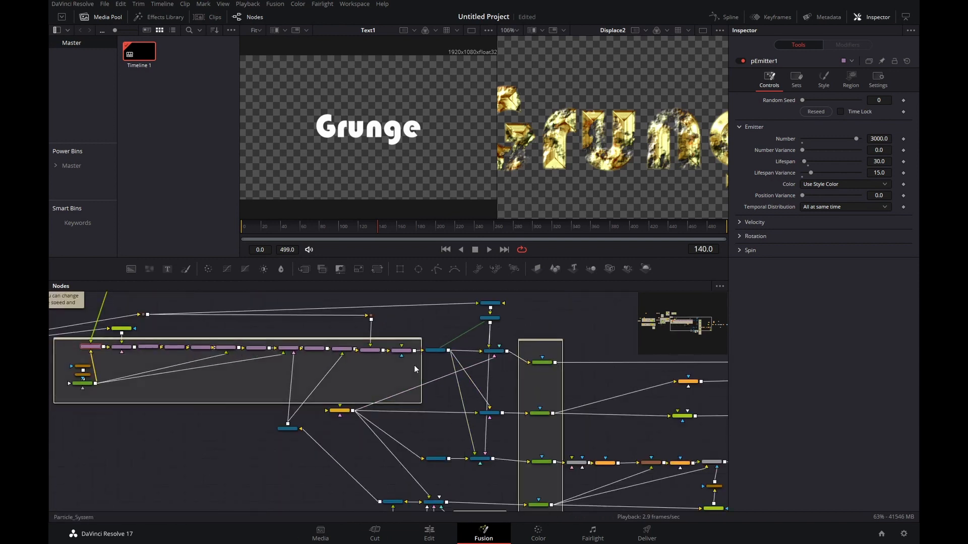
left_click_drag(302, 486, 236, 448)
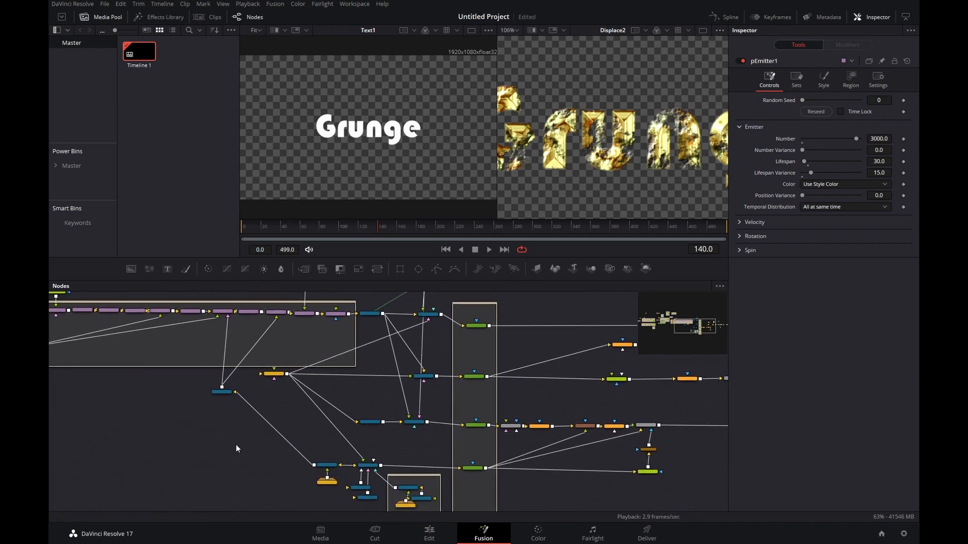
- Select Particle_only in the All_3D_Renderers group and follow its glow, color and trails branches up to Merge1
scroll(489, 337, "up", 3)
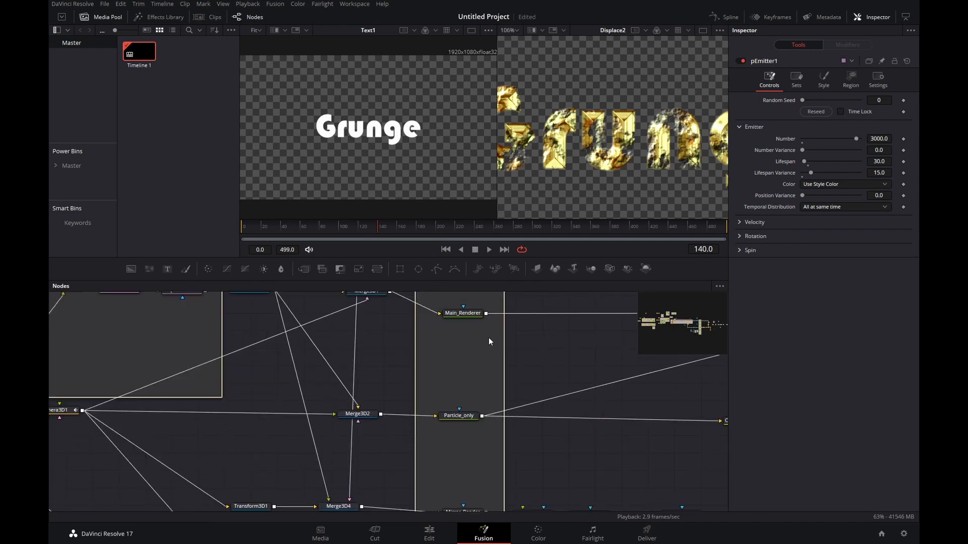
left_click_drag(538, 328, 523, 364)
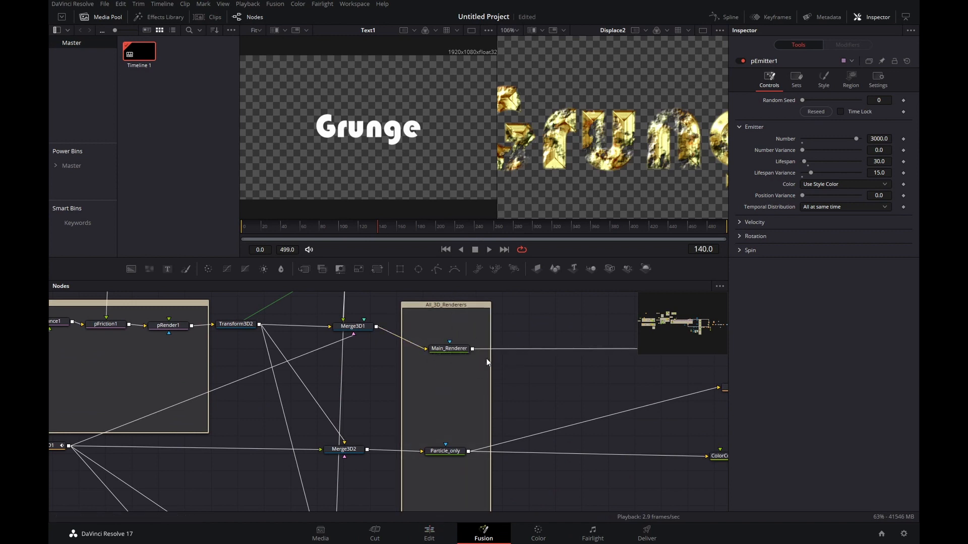
scroll(494, 393, "down", 3)
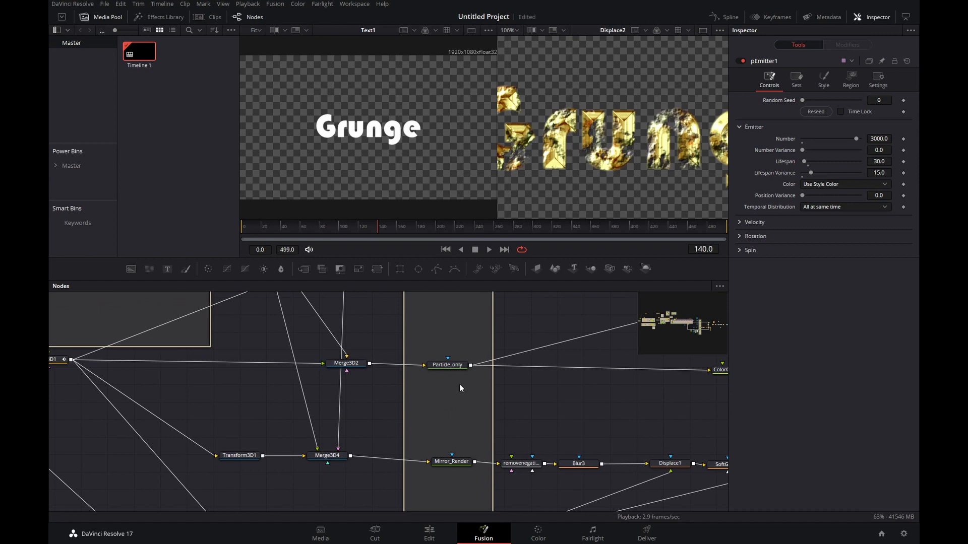
left_click(442, 365)
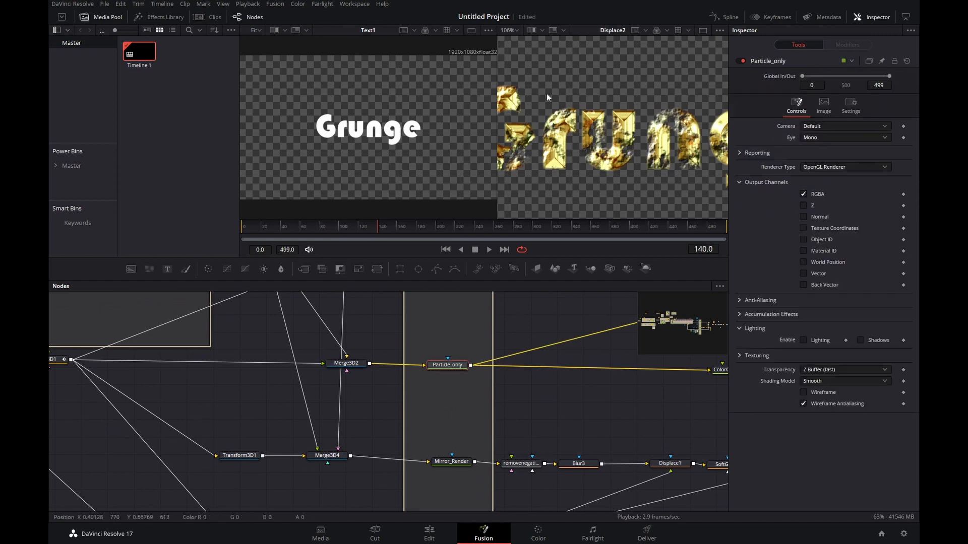
left_click_drag(606, 419, 419, 405)
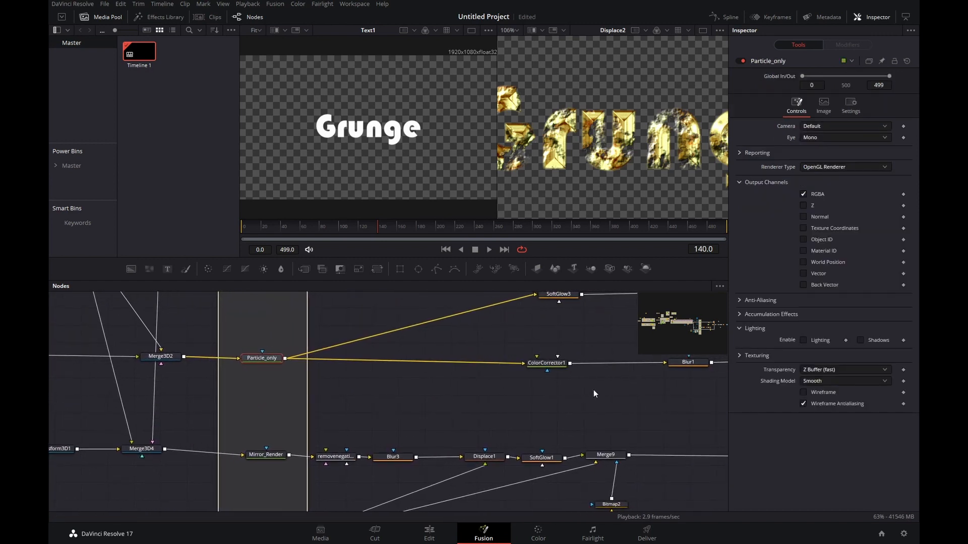
left_click_drag(594, 389, 492, 404)
left_click_drag(662, 413, 535, 428)
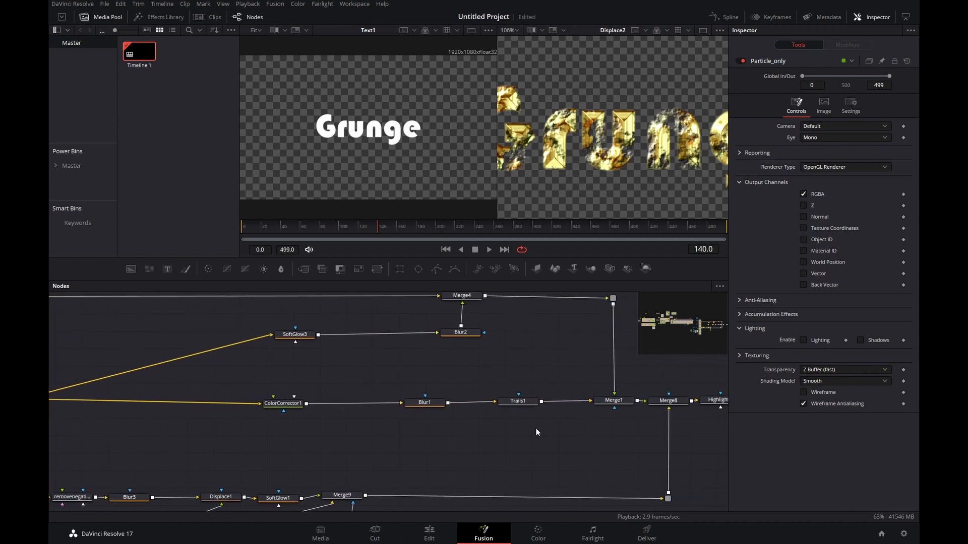
- Select Mirror_Render in the All_3D_Renderers group and examine the nodes feeding it and following it
left_click_drag(431, 432, 726, 367)
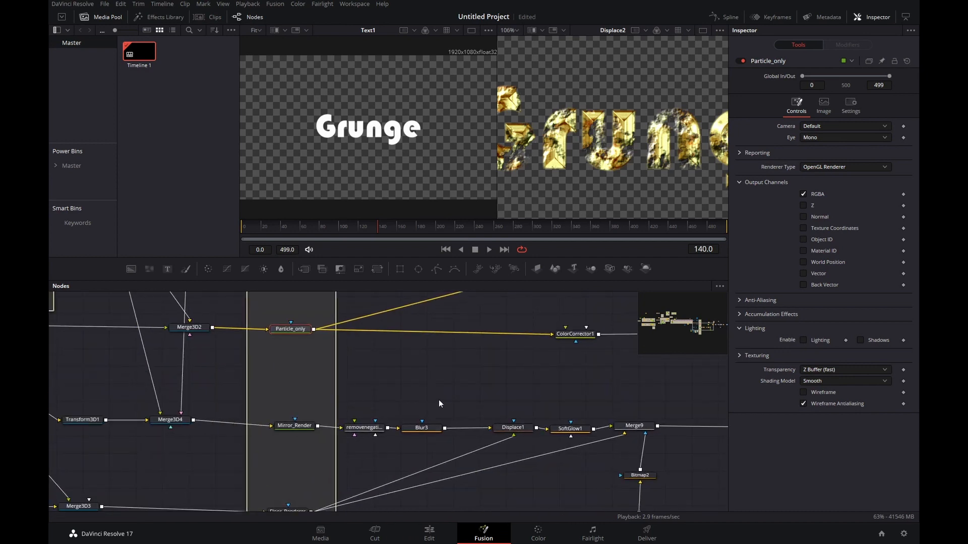
left_click(294, 426)
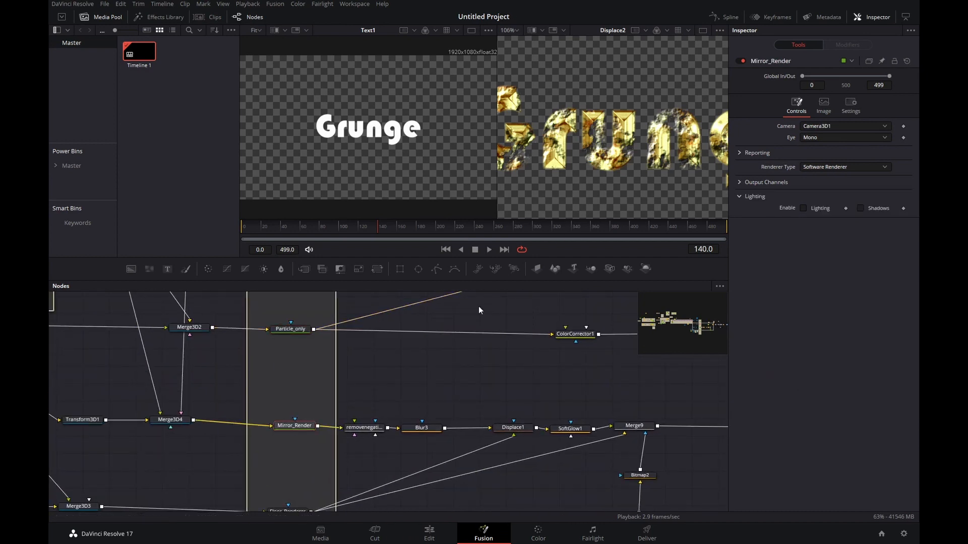
left_click_drag(573, 370, 809, 350)
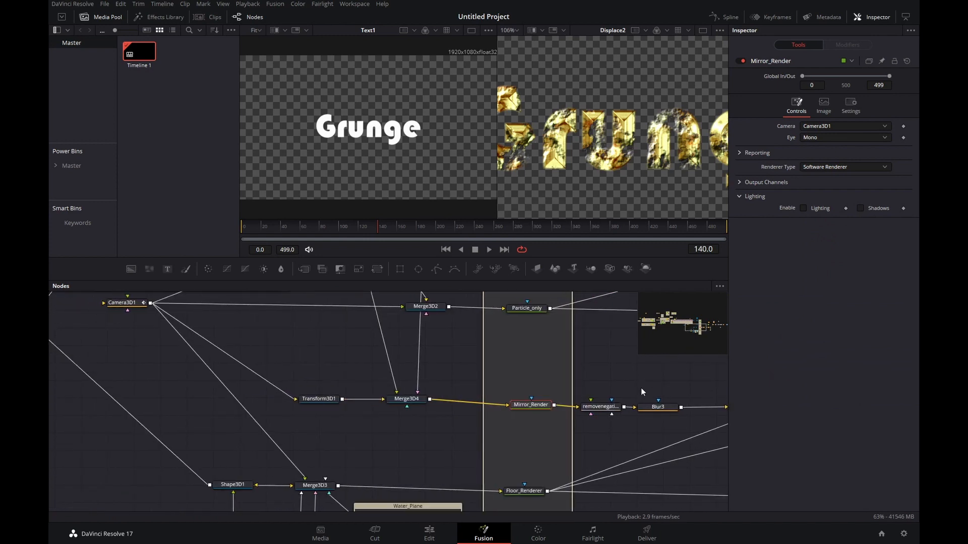
left_click_drag(641, 389, 565, 310)
- Select Floor_Renderer and follow the render branches through the compositing nodes to MediaOut1
left_click(452, 414)
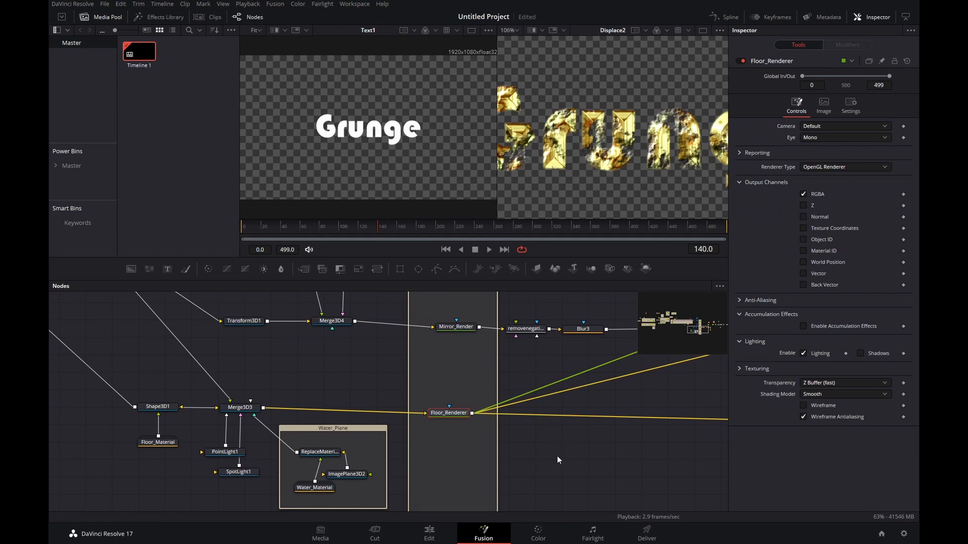
scroll(558, 455, "down", 3)
left_click_drag(503, 366, 398, 440)
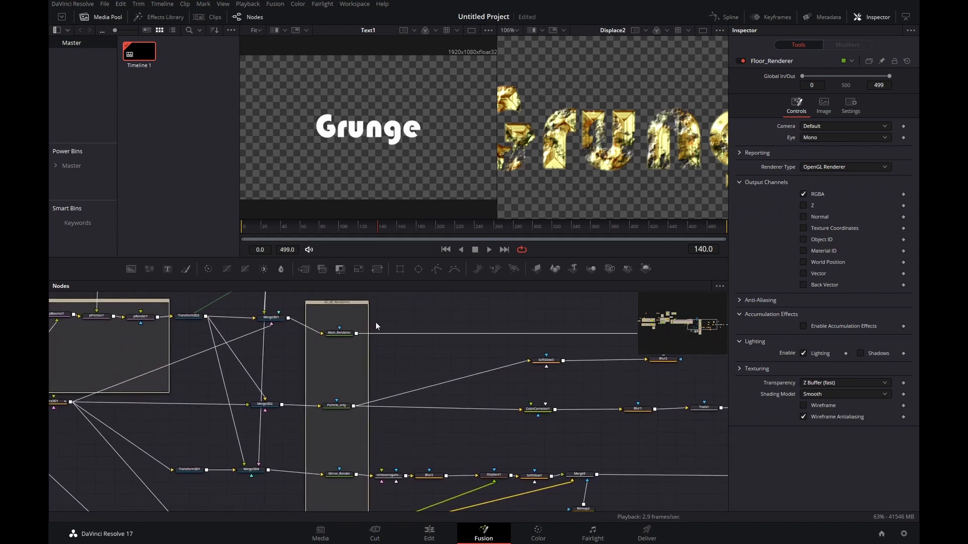
left_click_drag(639, 473, 375, 429)
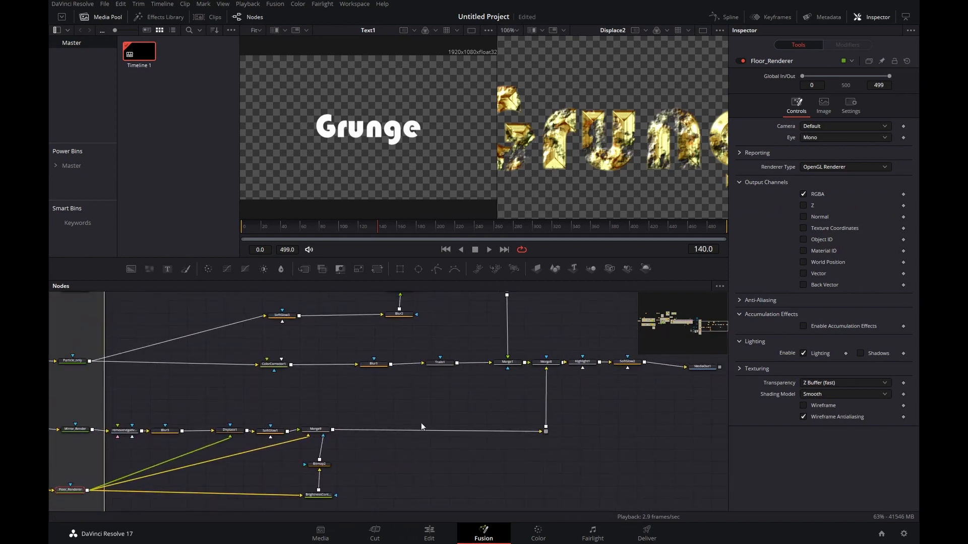
left_click_drag(573, 402, 424, 433)
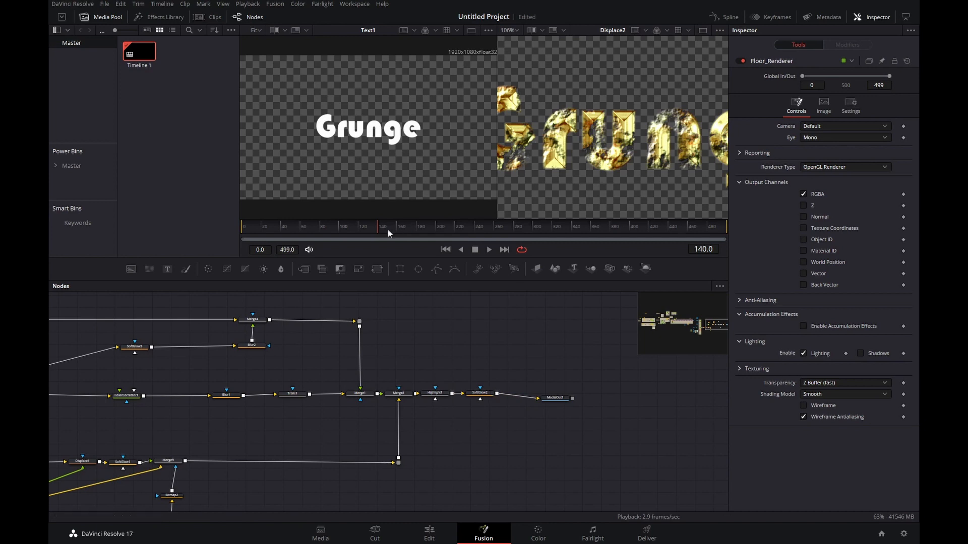
- Go to frame 181, select SoftGlow2, and review the chain from the 3D renderers to MediaOut1
left_click(418, 232)
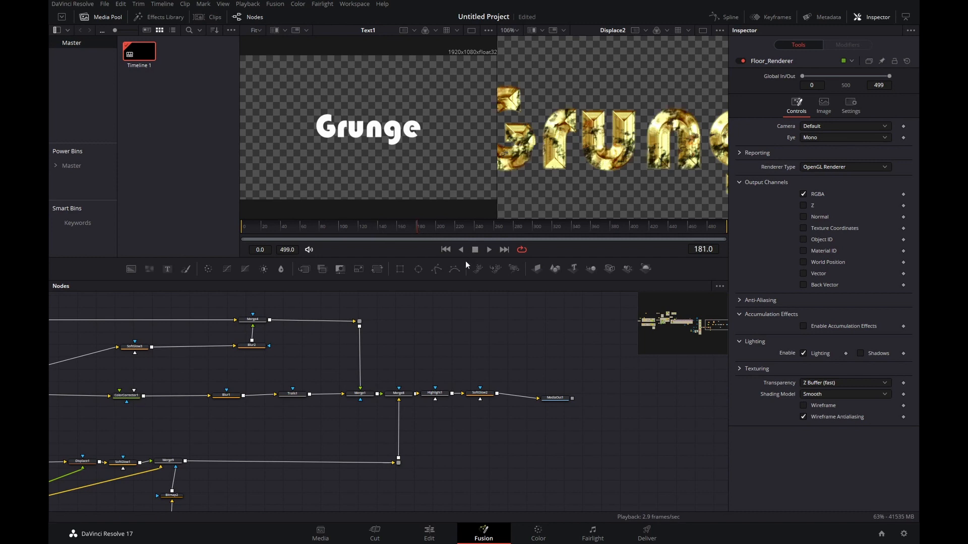
left_click(480, 393)
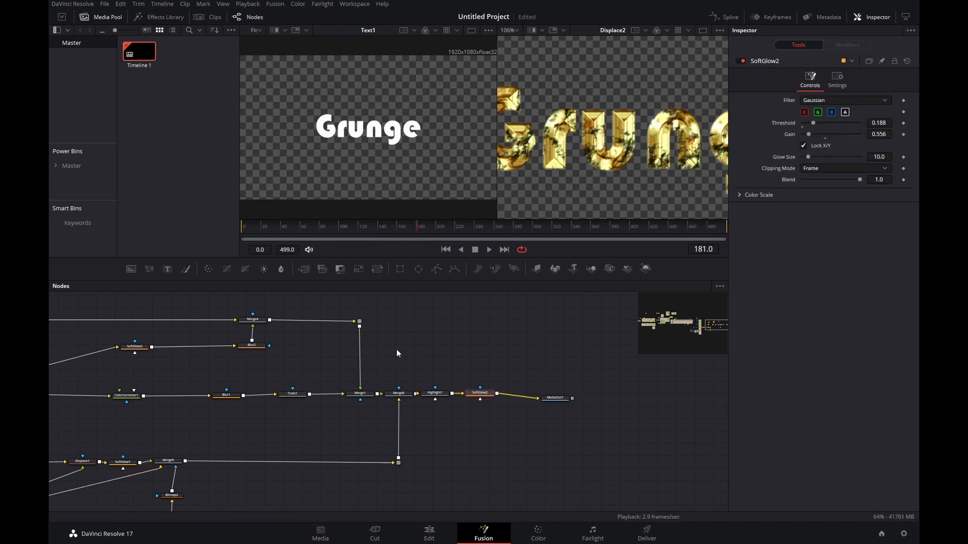
left_click_drag(167, 323, 382, 367)
left_click_drag(292, 359, 433, 323)
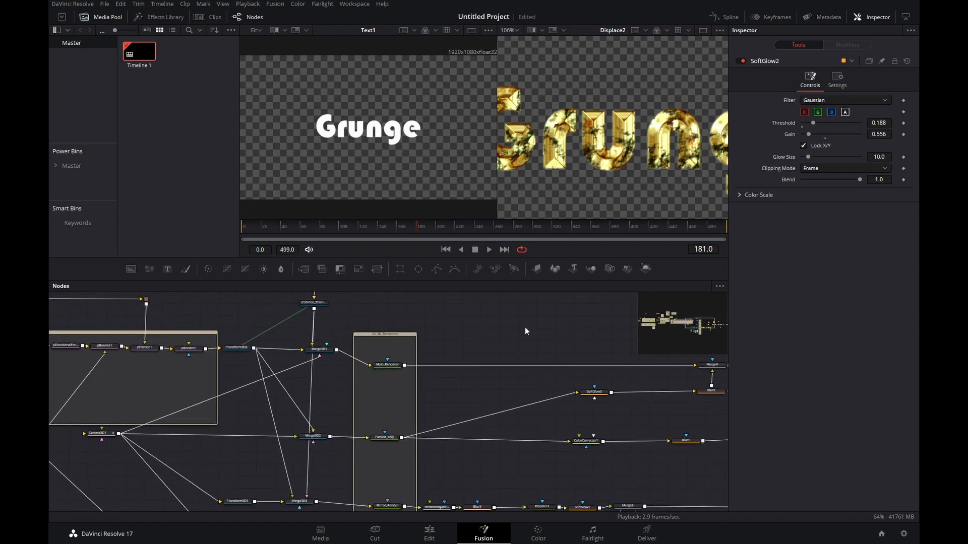
left_click_drag(525, 330, 261, 319)
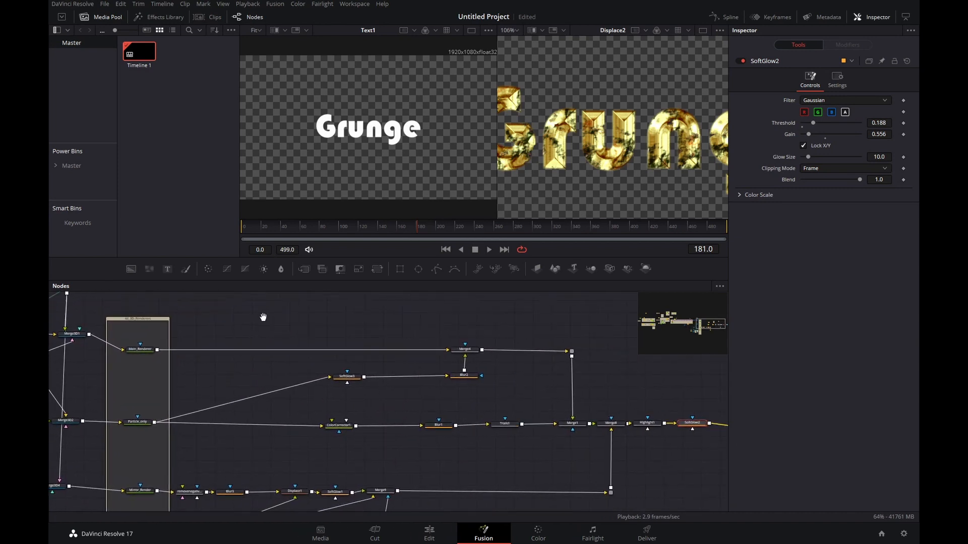
left_click_drag(673, 403, 496, 397)
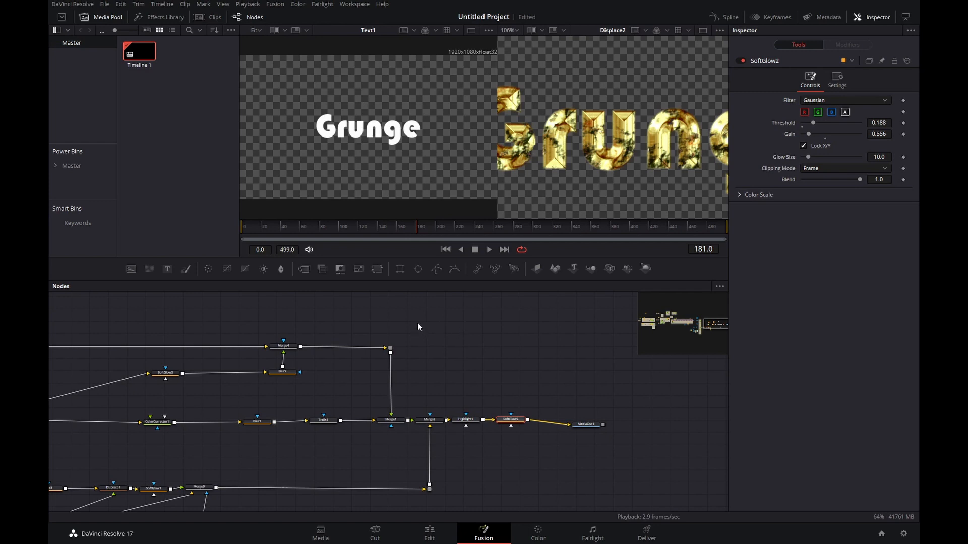
- Trace the flow back from MediaOut1 to the Main_Text group, selecting Merge5 ahead of Add_Grunge to examine its connections
left_click_drag(524, 343, 636, 335)
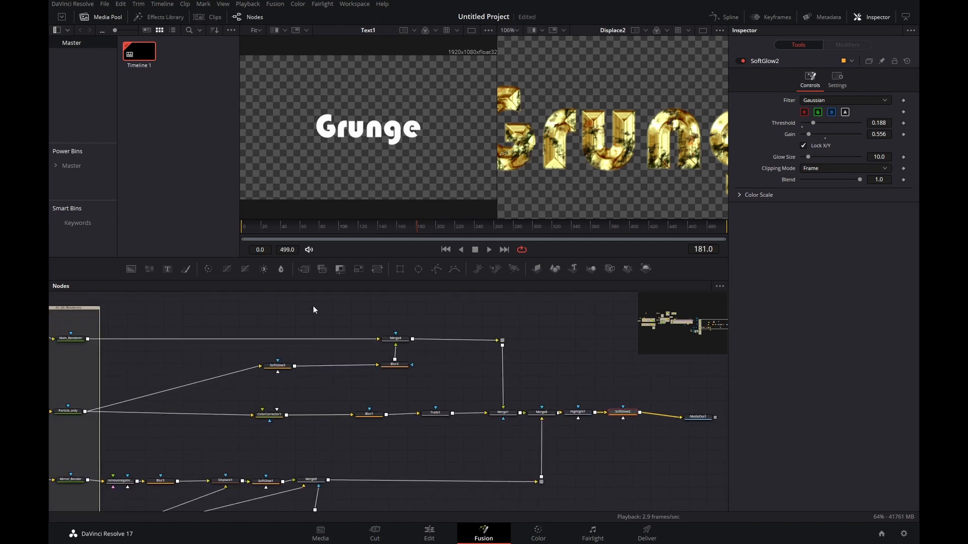
left_click_drag(313, 305, 578, 323)
left_click_drag(411, 319, 175, 309)
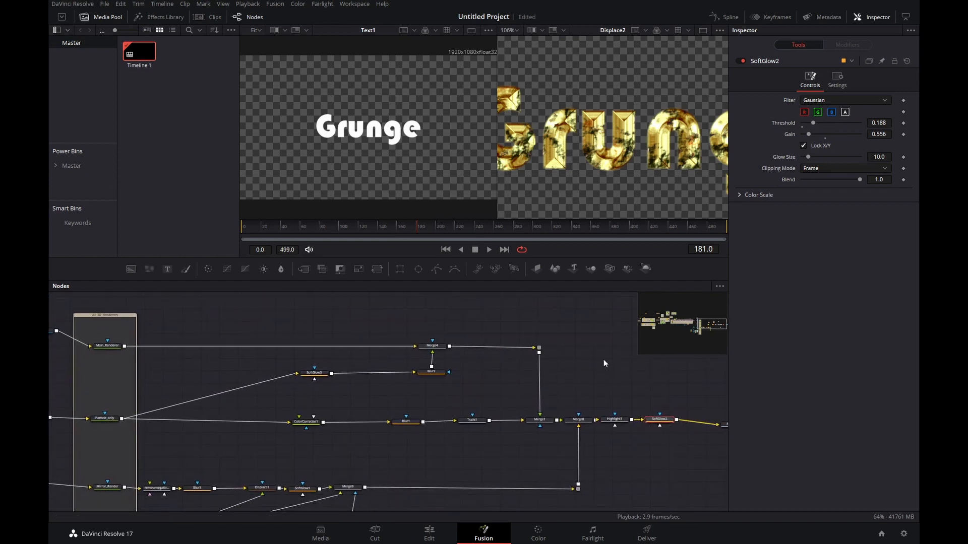
left_click_drag(198, 309, 634, 342)
left_click_drag(243, 320, 710, 363)
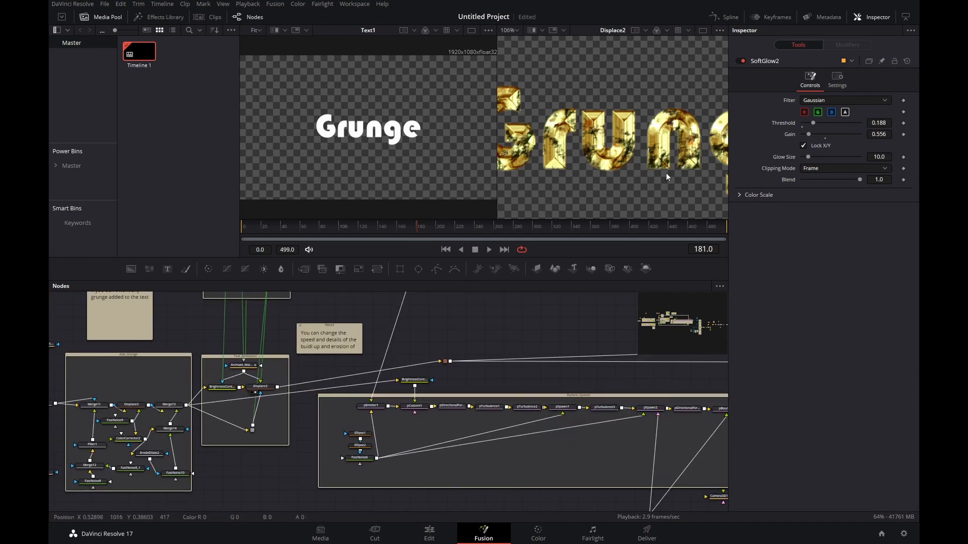
left_click_drag(490, 340, 645, 341)
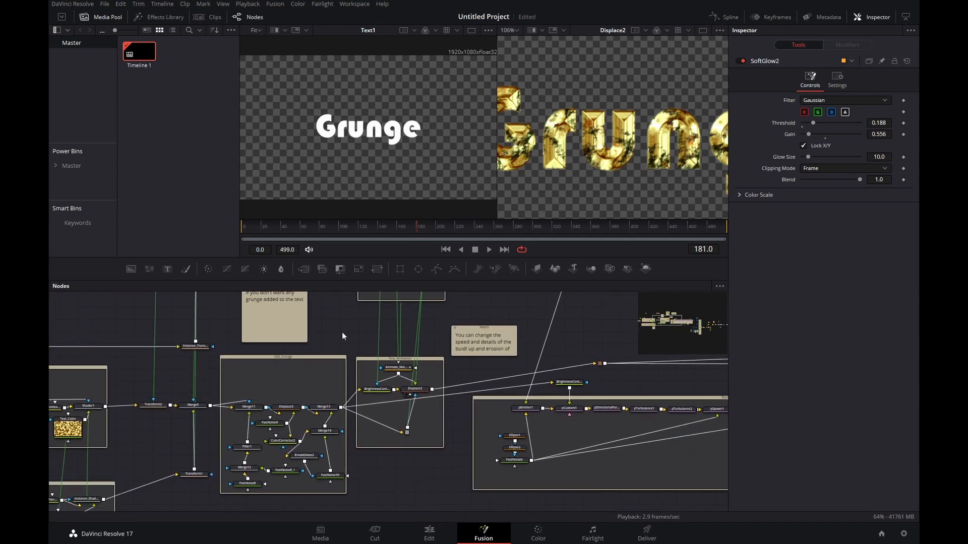
left_click_drag(341, 331, 496, 333)
left_click(347, 405)
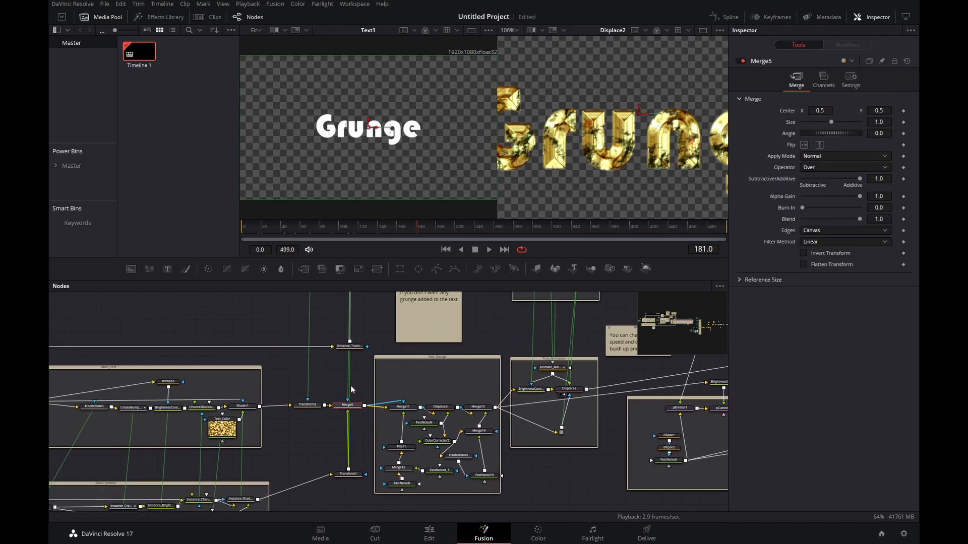
scroll(351, 390, "up", 2)
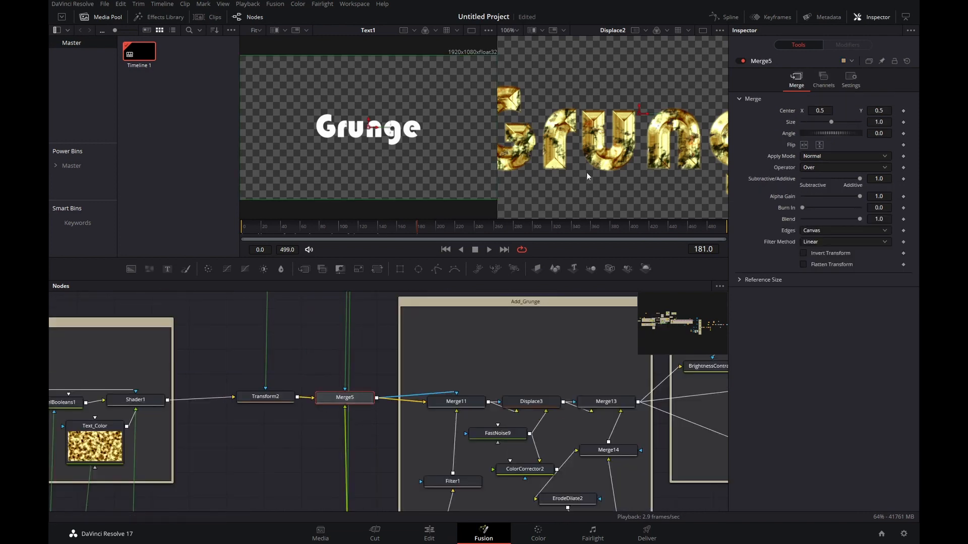
left_click_drag(301, 358, 655, 366)
left_click_drag(201, 314, 573, 352)
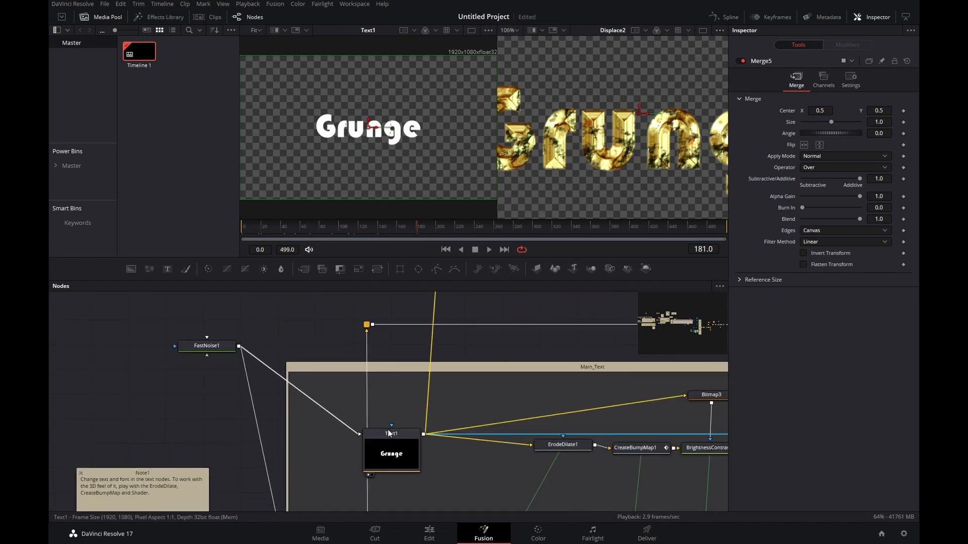
- Follow the flow from Text1 through Add_Grunge, Text_Animation, Particle_System and the 3D renderers up to MediaOut1
scroll(559, 351, "down", 2)
left_click_drag(454, 343, 71, 341)
left_click_drag(528, 360, 294, 340)
left_click_drag(515, 308, 298, 317)
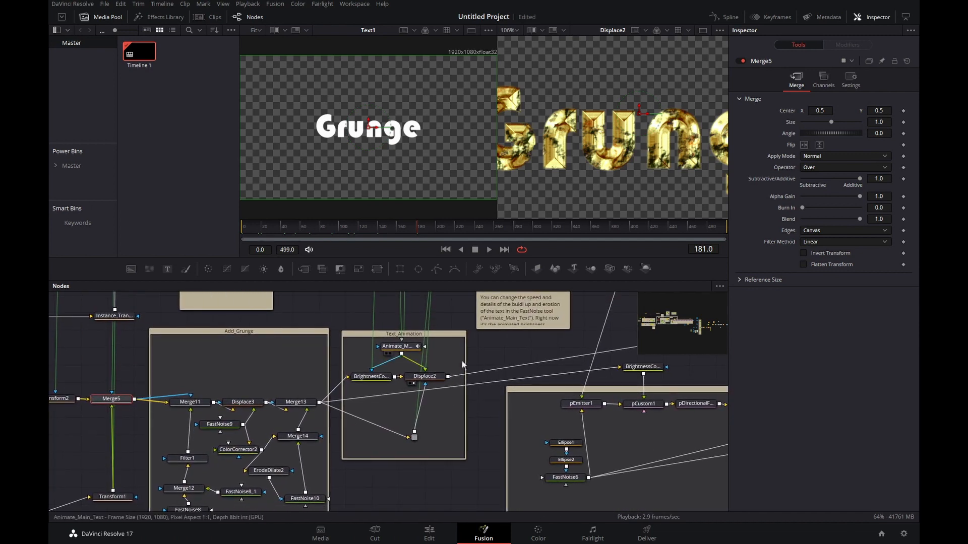
left_click_drag(546, 350, 445, 334)
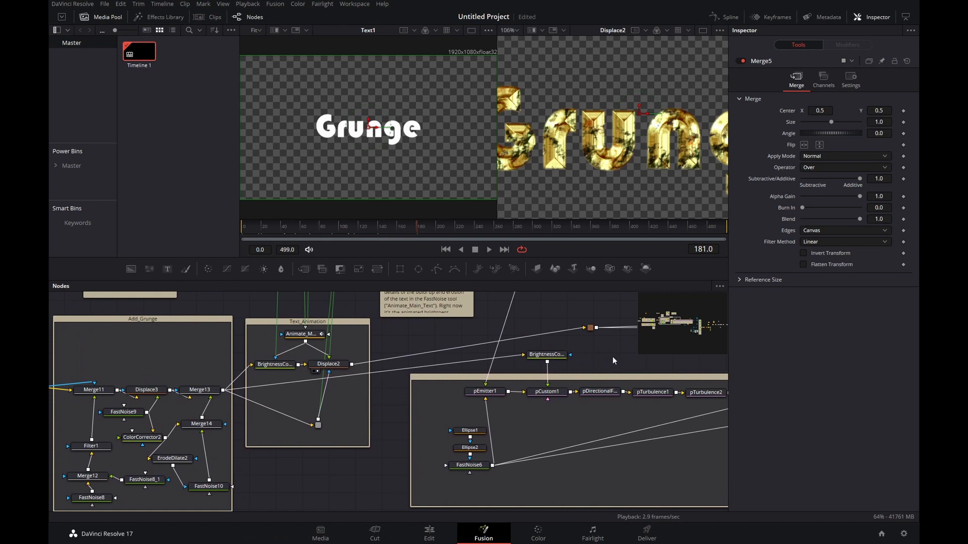
left_click_drag(613, 357, 343, 346)
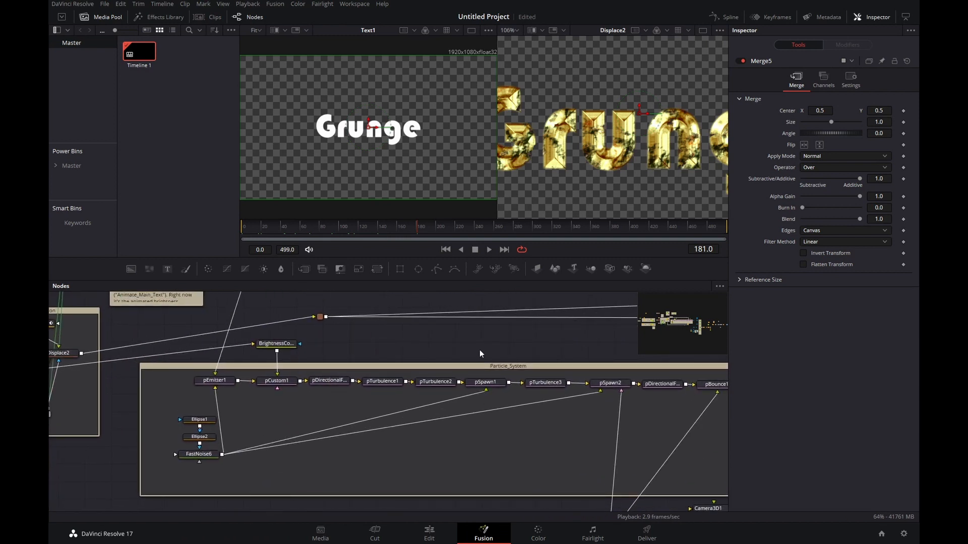
scroll(479, 350, "down", 2)
left_click_drag(525, 344, 199, 328)
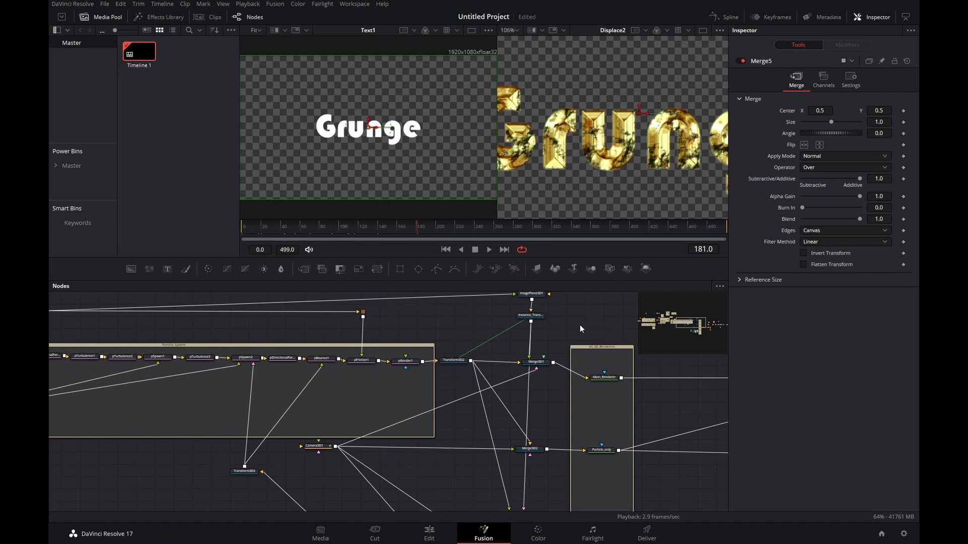
left_click_drag(613, 329, 222, 367)
left_click_drag(328, 361, 50, 333)
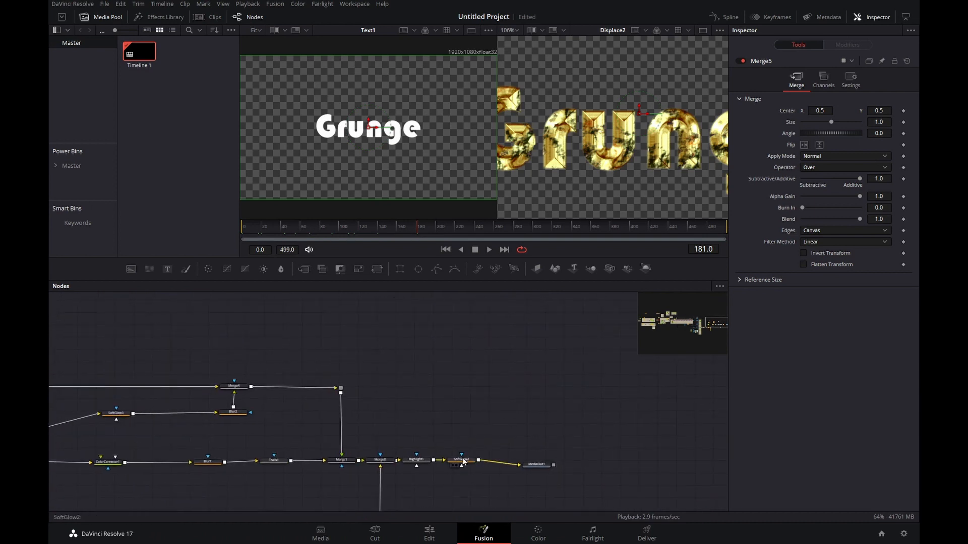
- Show SoftGlow2 in the second viewer, with that viewer's checker underlay turned off and the image at 53% zoom
left_click(463, 461)
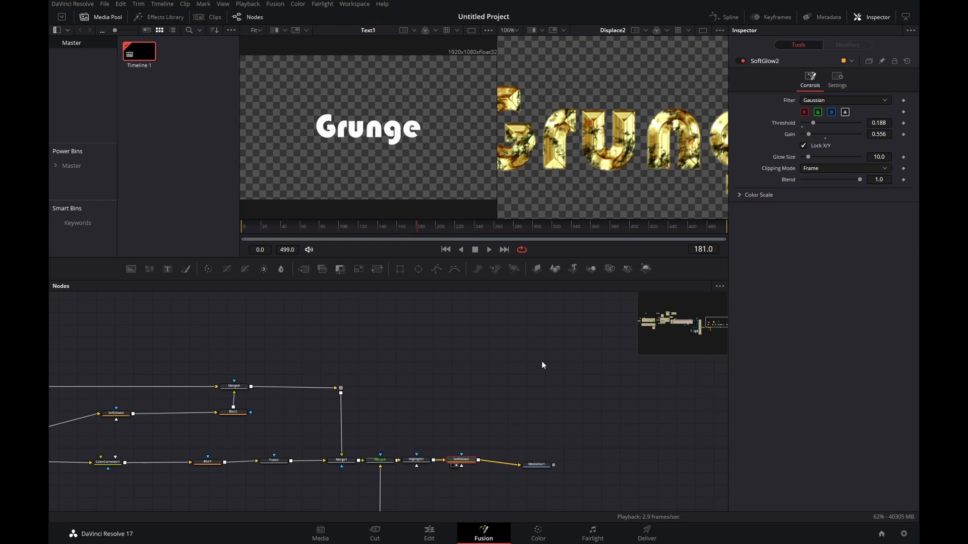
key("2")
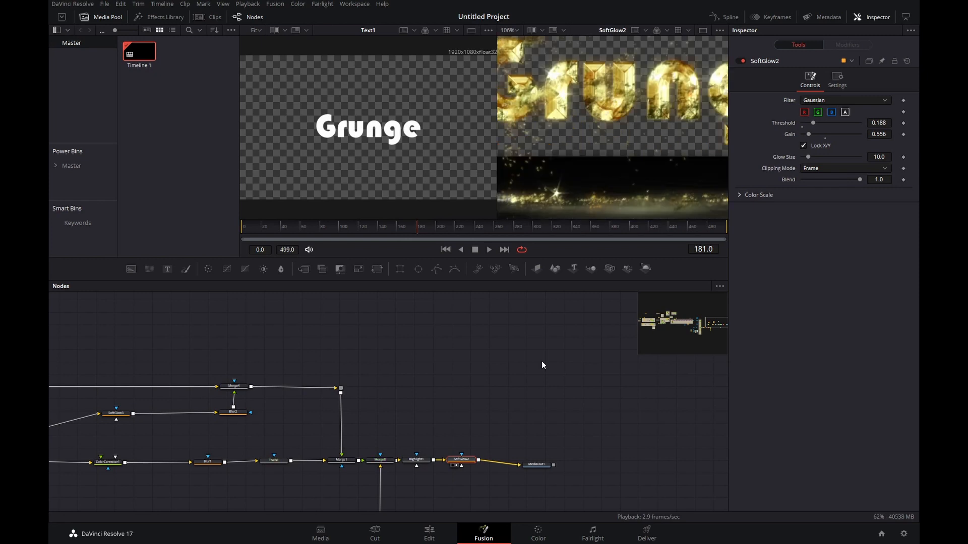
scroll(602, 141, "down", 3)
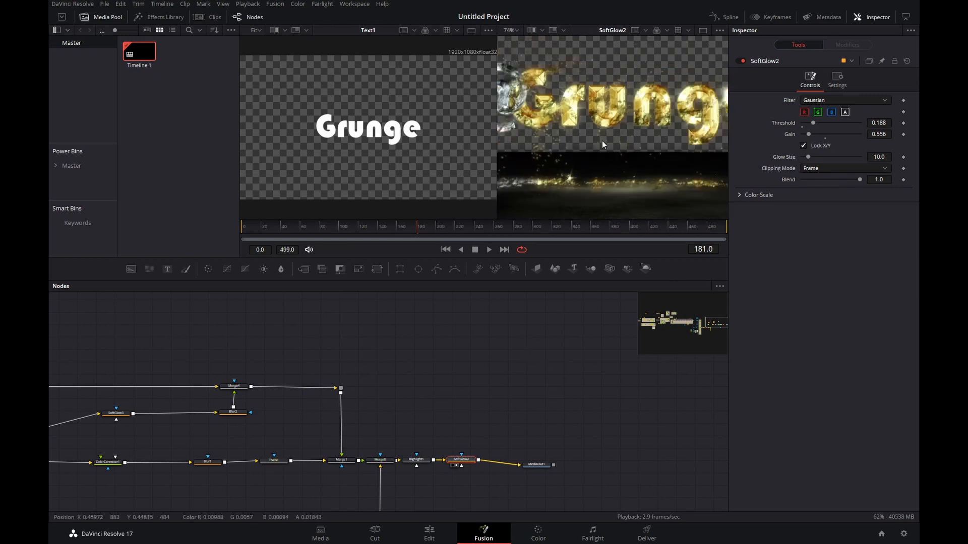
scroll(609, 140, "down", 3)
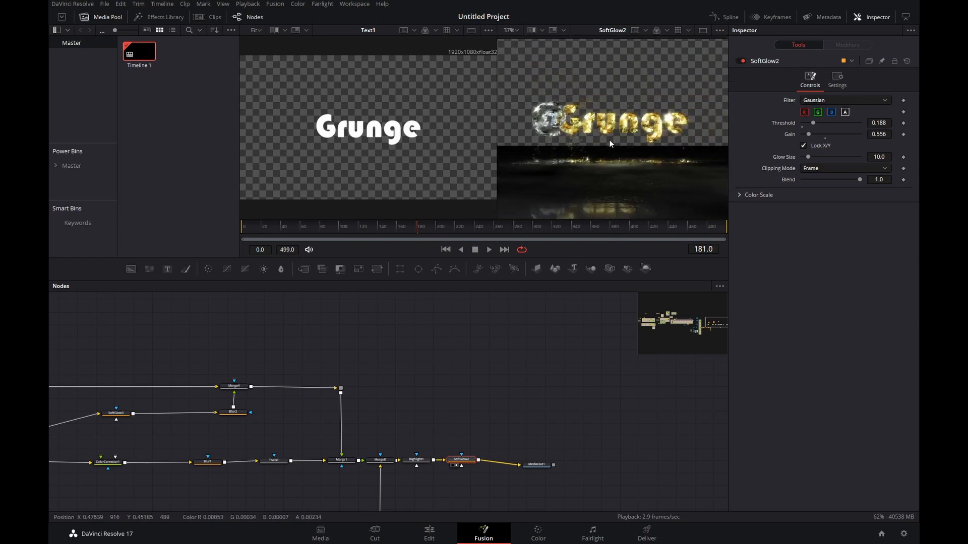
left_click(718, 31)
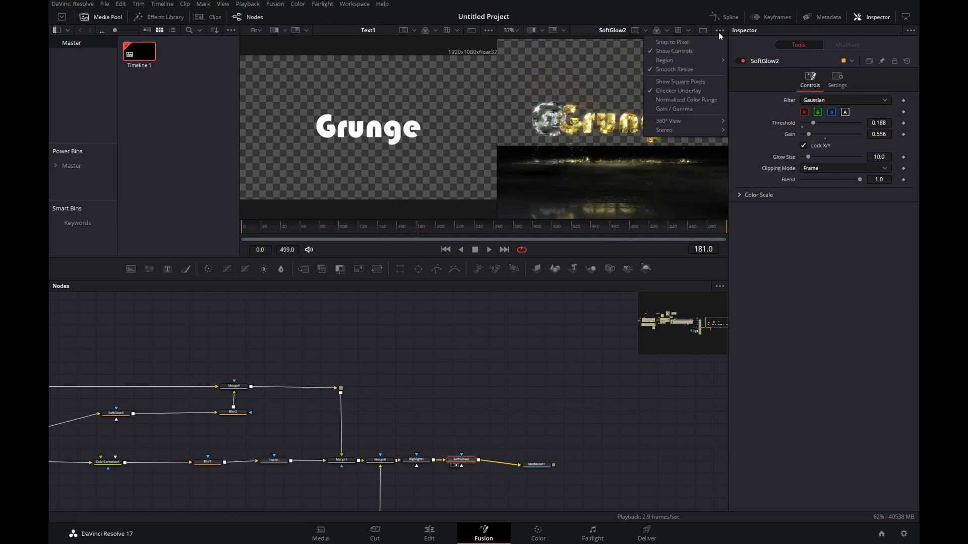
left_click(700, 91)
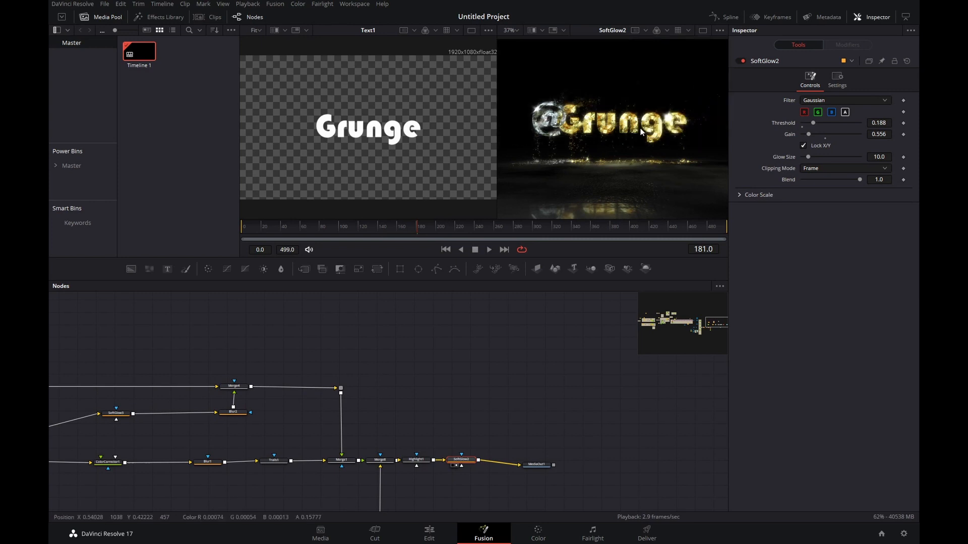
scroll(632, 131, "down", 1)
scroll(628, 157, "up", 3)
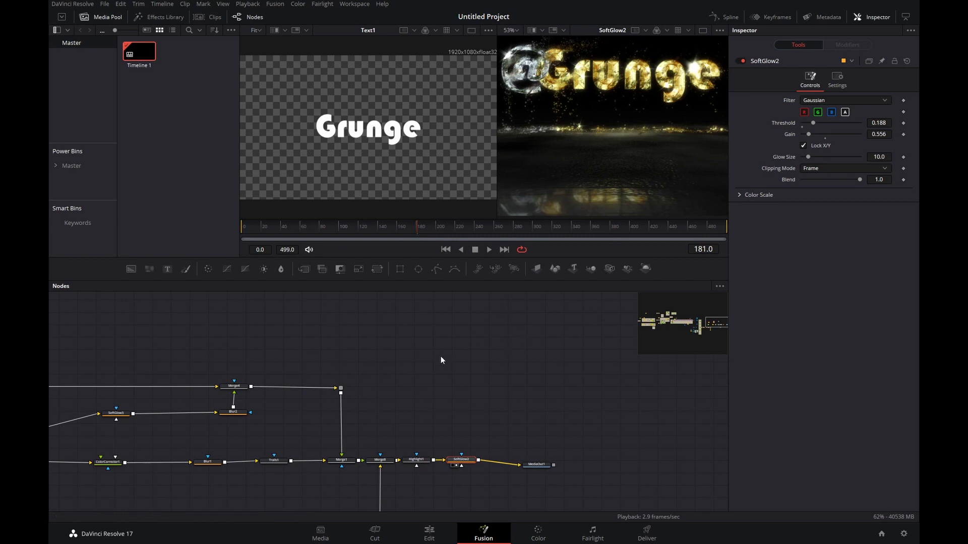
- Show Main_Renderer in the first viewer and turn off that viewer's checker underlay
left_click_drag(288, 353, 585, 367)
left_click_drag(448, 358, 642, 341)
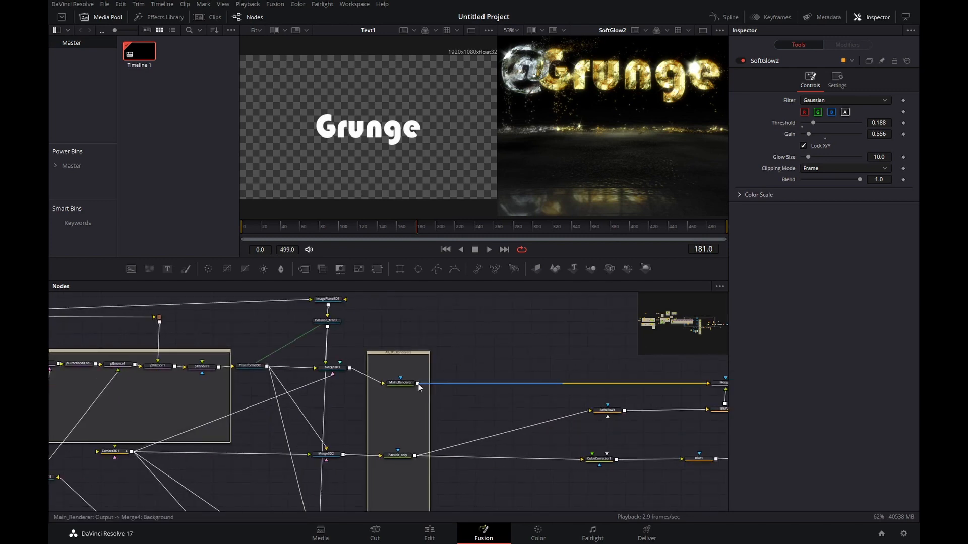
left_click(404, 383)
key("1")
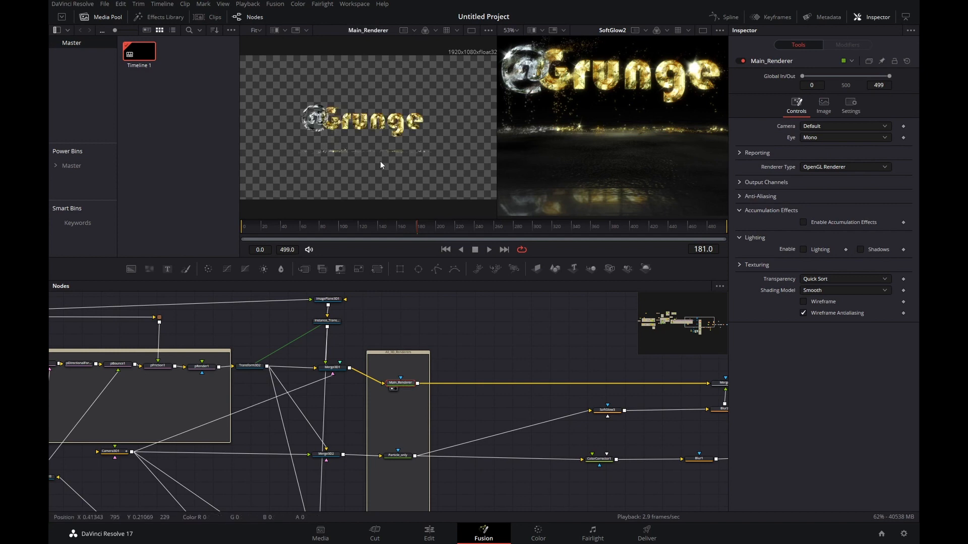
left_click(486, 31)
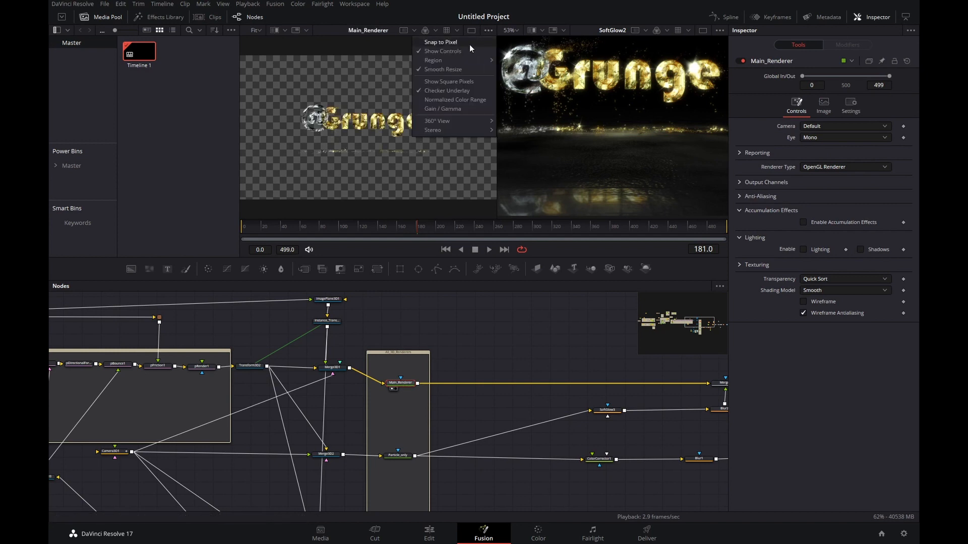
left_click(469, 90)
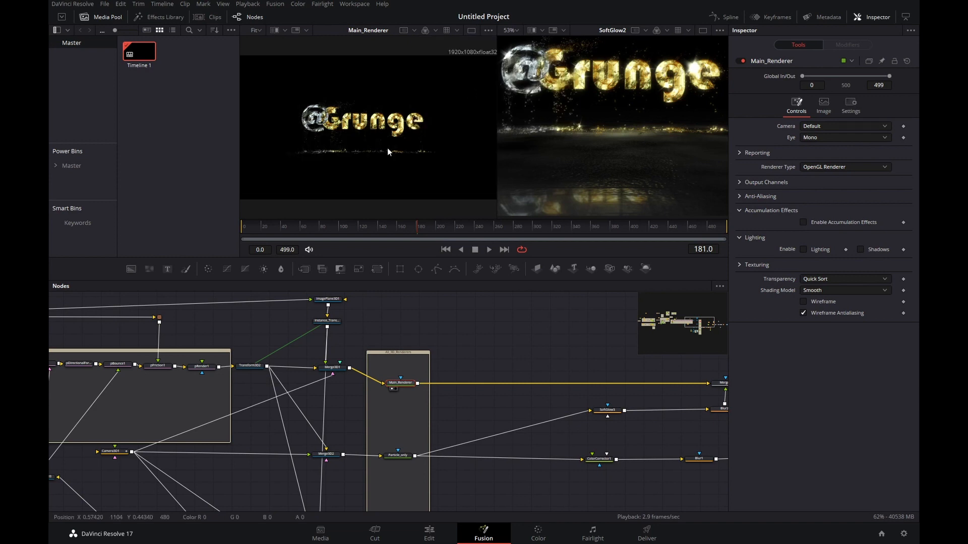
- Inspect the Particle_only render and the Mirror_Render output one after the other in the first viewer
left_click(397, 455)
key("1")
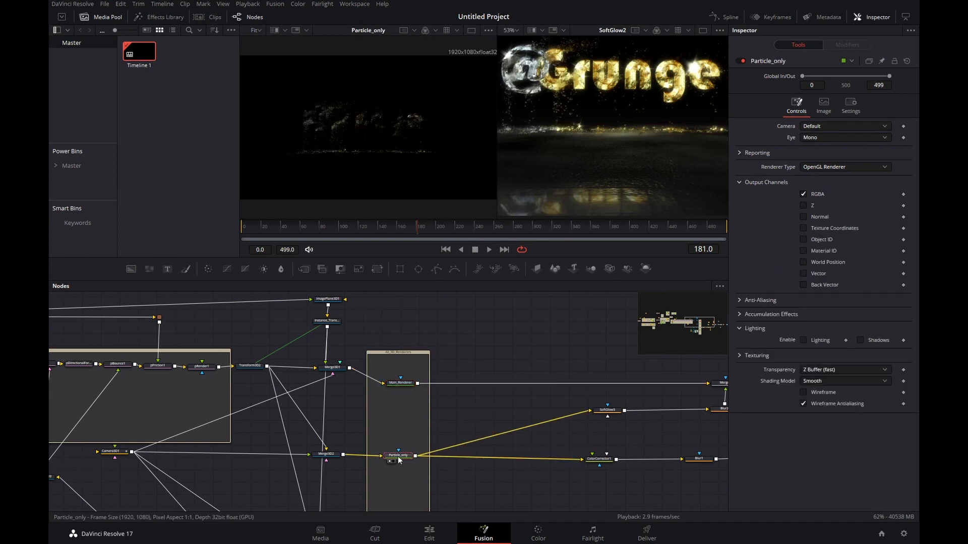
scroll(406, 151, "up", 5)
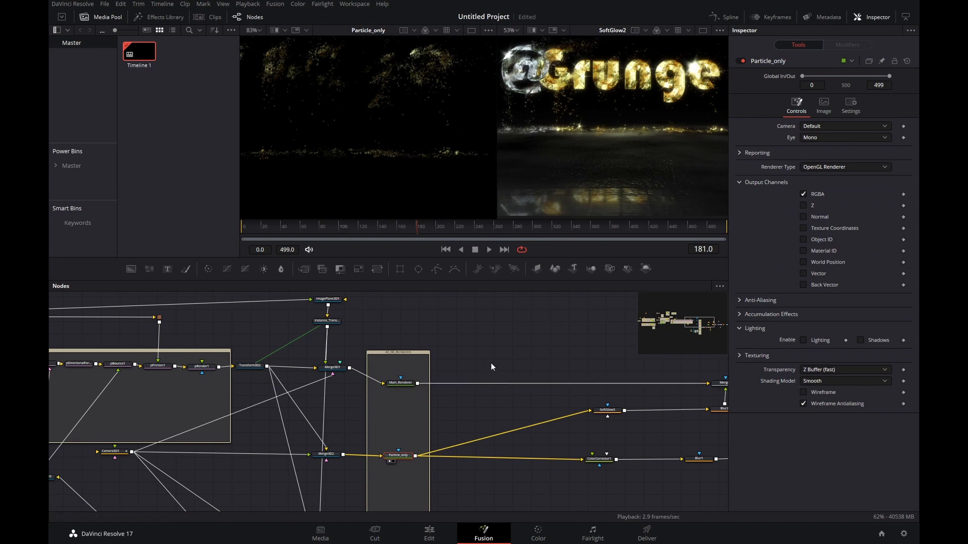
left_click_drag(479, 397, 443, 228)
left_click(365, 356)
key("1")
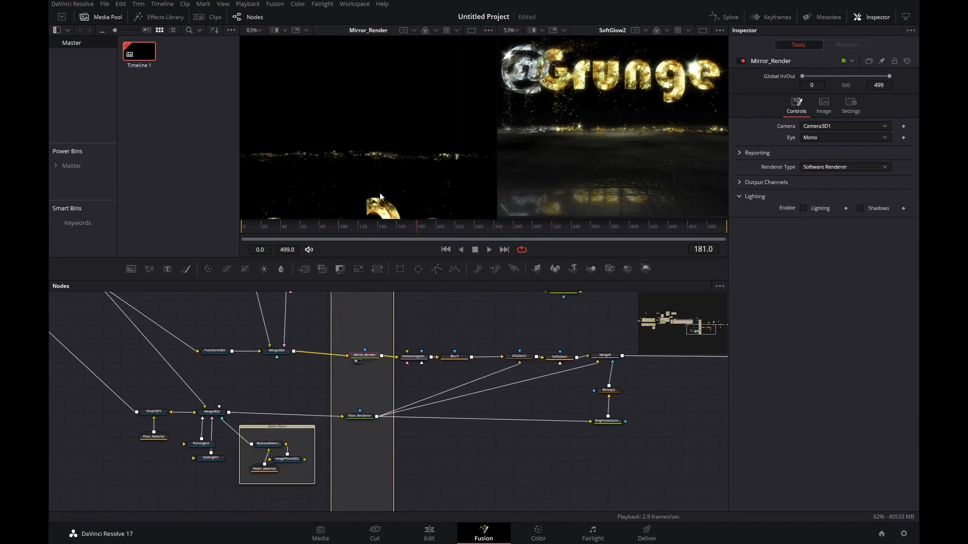
- Show Floor_Renderer in the first viewer and follow its branches through the compositing nodes to the final merge chain
left_click(361, 415)
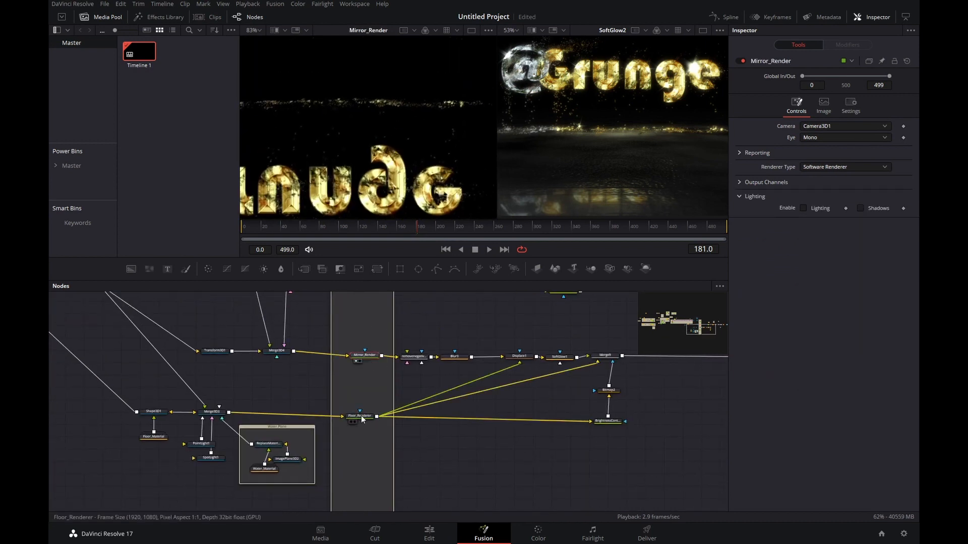
key("1")
scroll(381, 166, "down", 3)
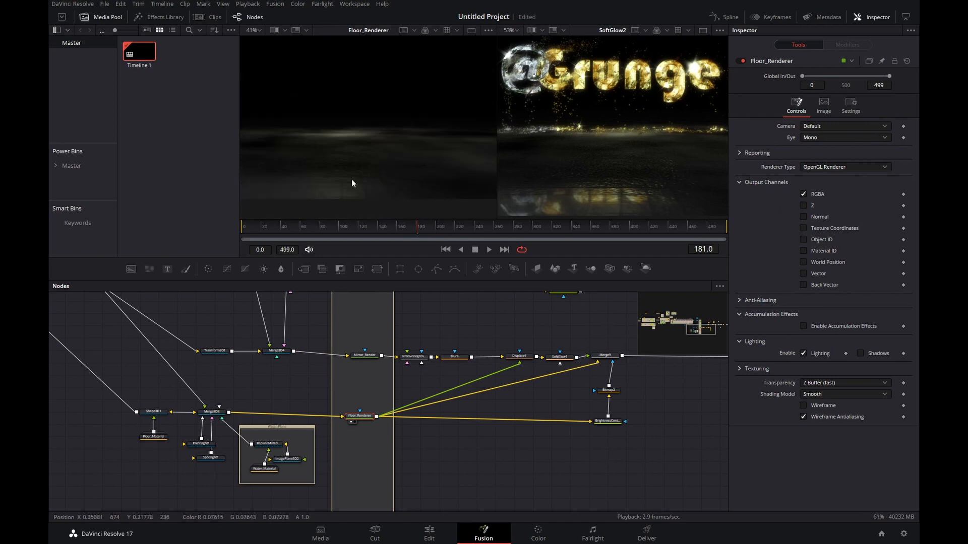
left_click_drag(472, 316, 406, 349)
left_click_drag(395, 367, 269, 417)
left_click_drag(506, 416, 439, 410)
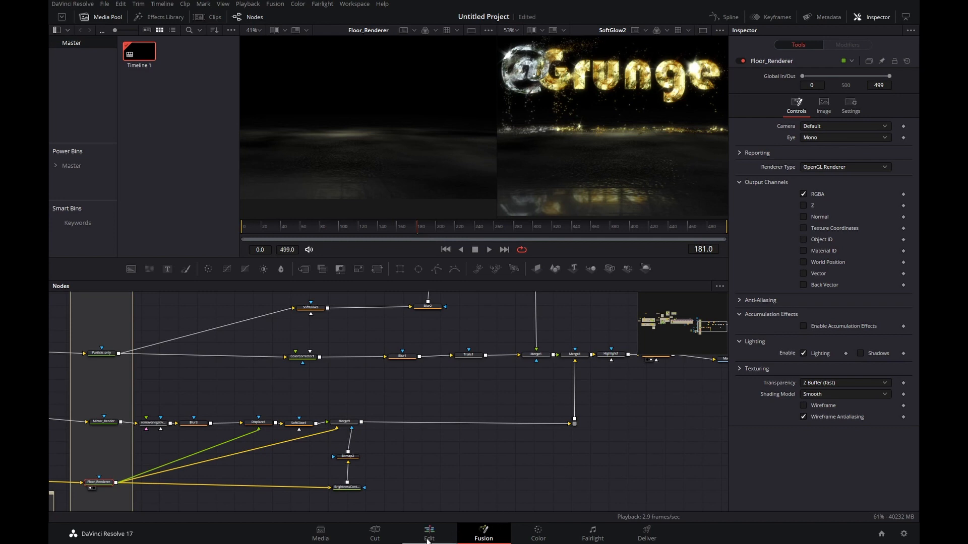
- Check the Fusion Composition on the Edit page timeline and bring up its render settings on the Deliver page
left_click(429, 535)
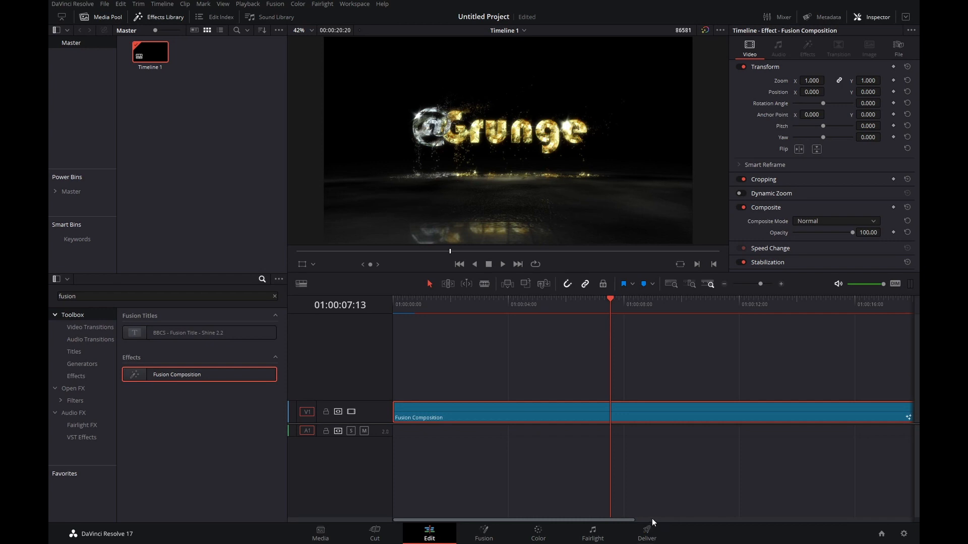
left_click(650, 529)
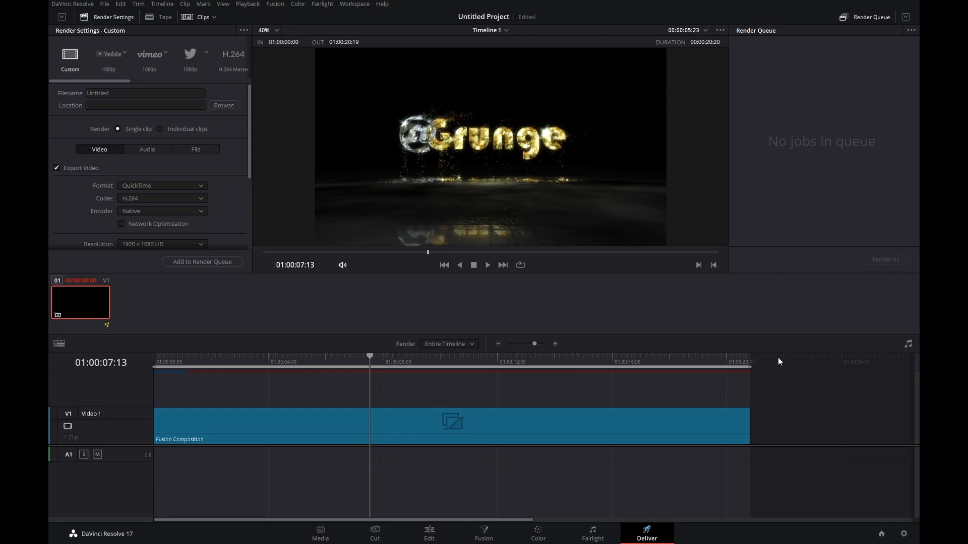
- Switch to Fusion Studio and open the recent composition Text Out of Particles Template Advanced.comp
key("alt+Tab")
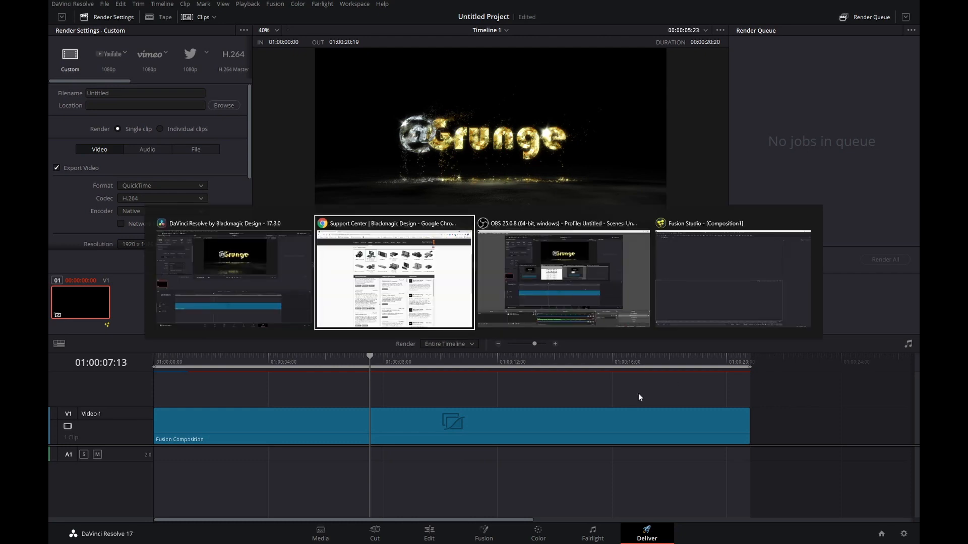
key("alt+Tab")
key("alt+Tab")
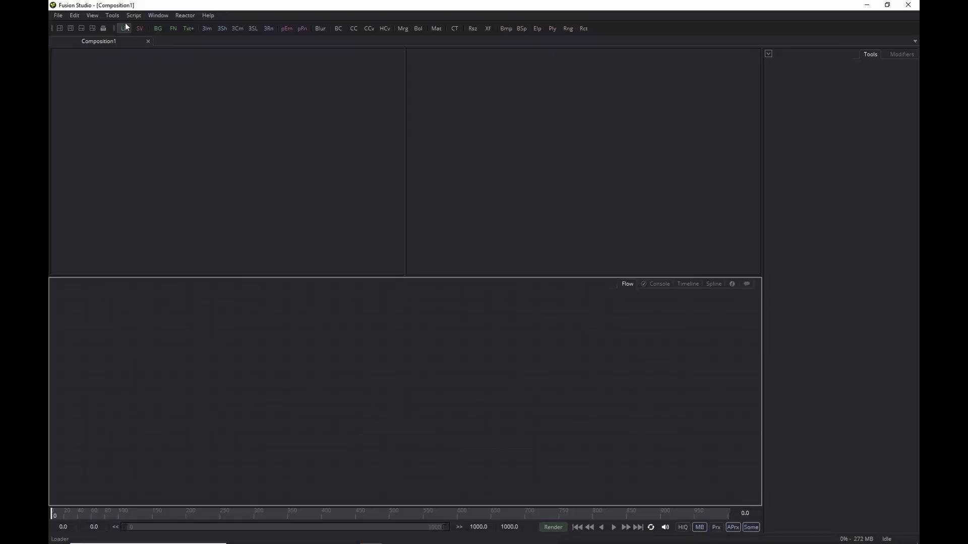
left_click(59, 18)
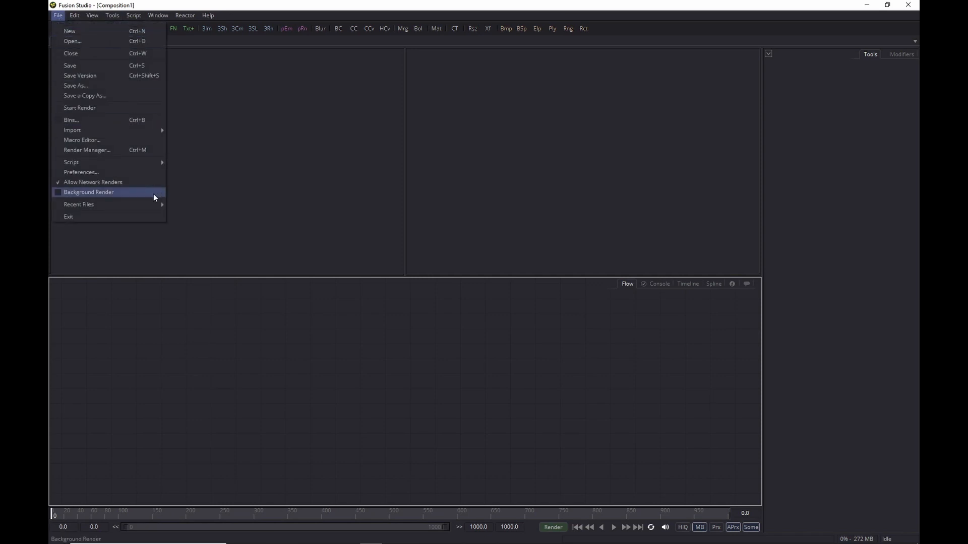
mouse_move(147, 205)
left_click(234, 209)
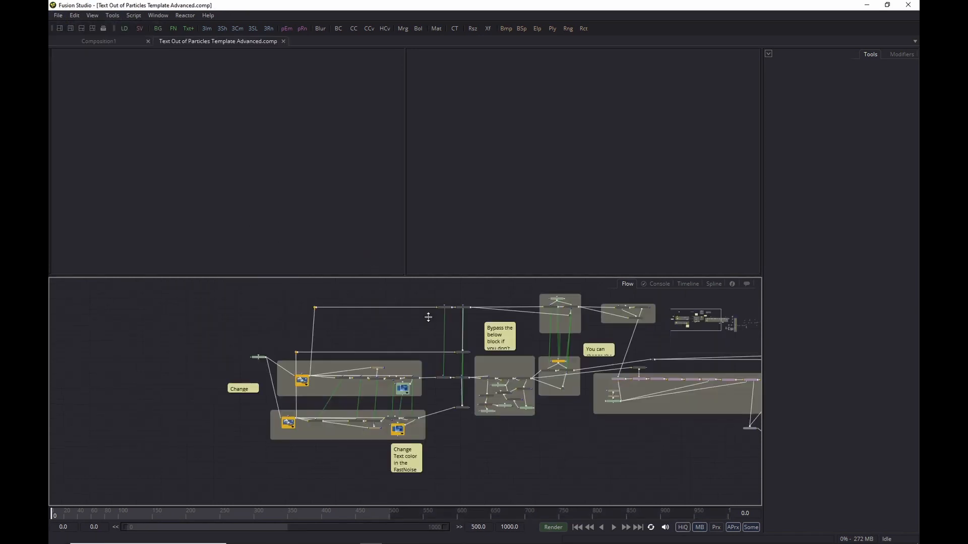
- Add a Saver tool after SoftGlow2 at the end of the node flow and dismiss its file prompt without choosing an output file
left_click_drag(452, 449, 100, 443)
left_click_drag(637, 451, 428, 443)
scroll(447, 453, "up", 3)
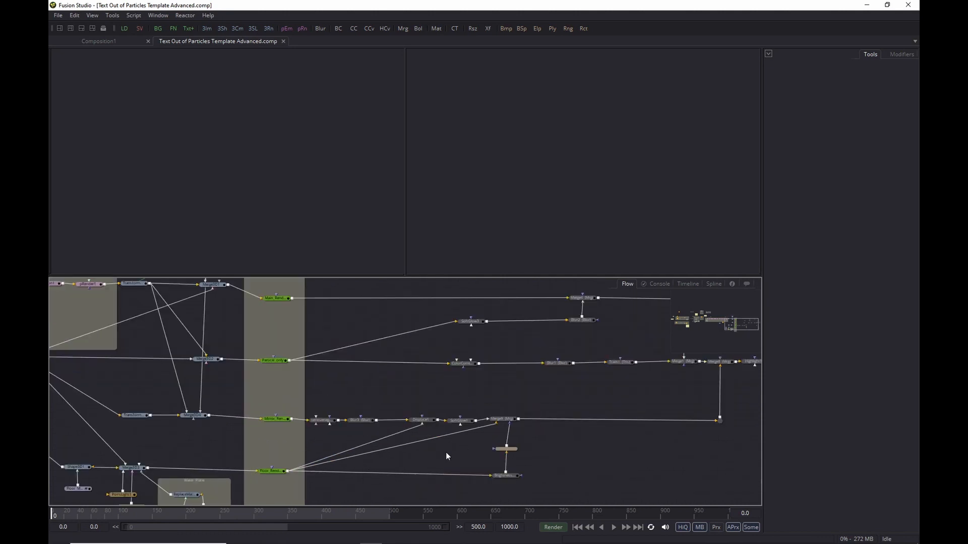
scroll(477, 400, "down", 3)
scroll(519, 410, "up", 4)
left_click_drag(480, 393, 328, 423)
left_click_drag(691, 406, 377, 425)
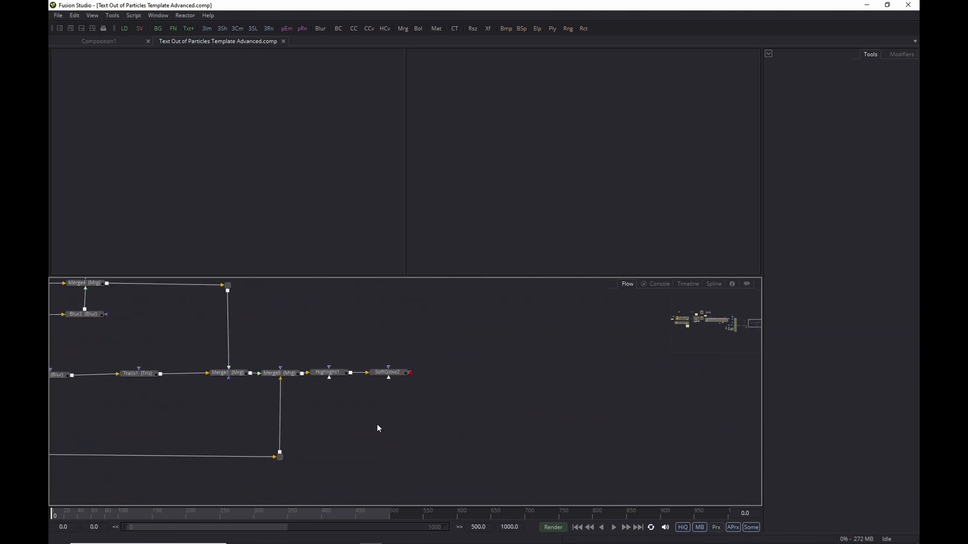
left_click(388, 373)
key("ctrl+space")
type("saver")
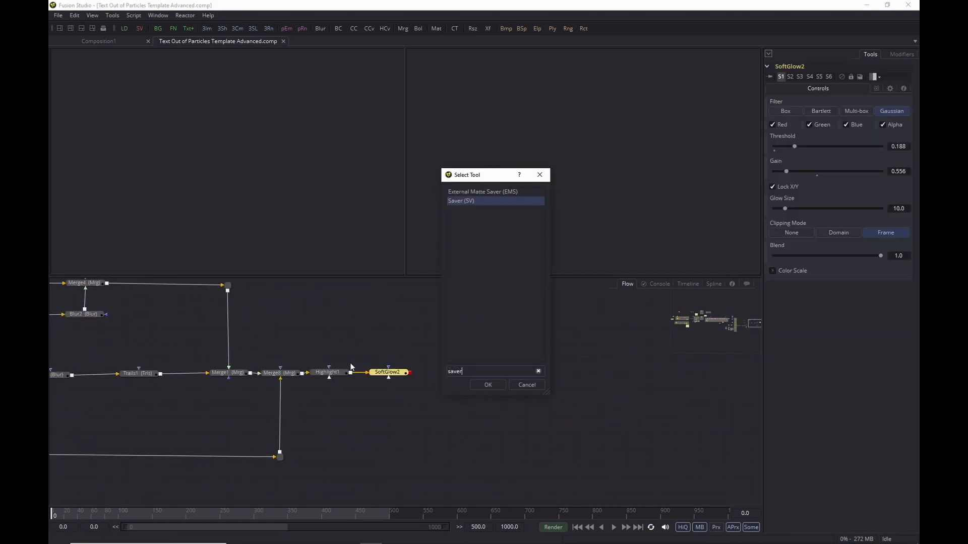
key("Return")
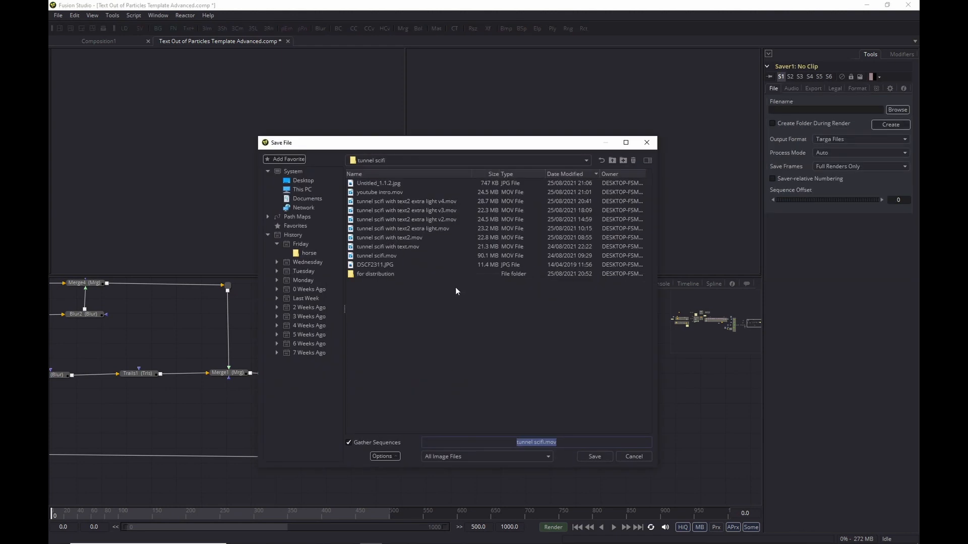
left_click(655, 144)
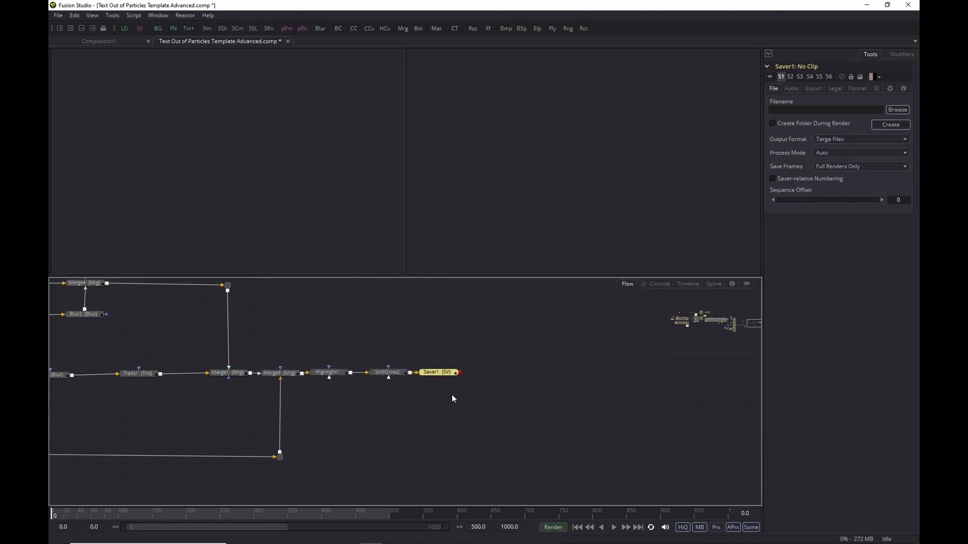
scroll(452, 394, "up", 2)
scroll(471, 395, "up", 1)
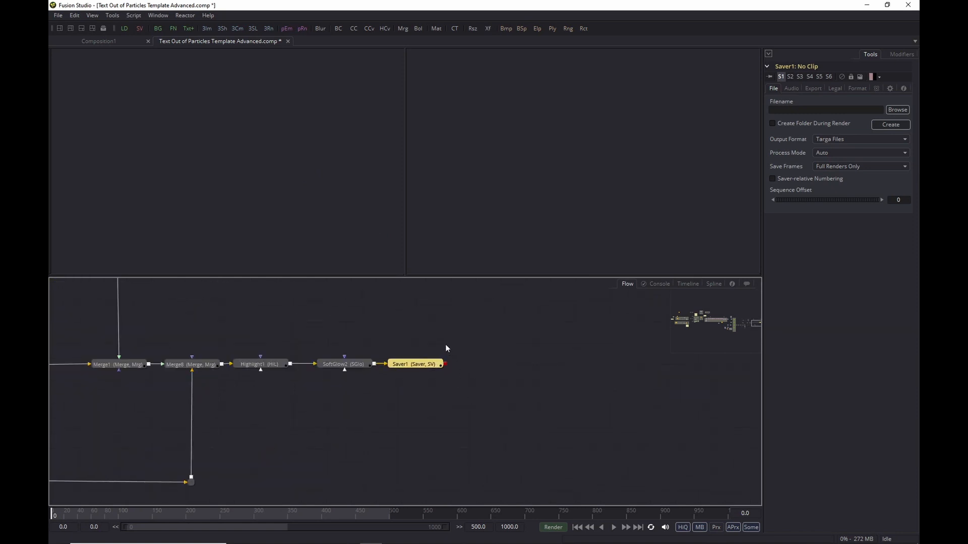